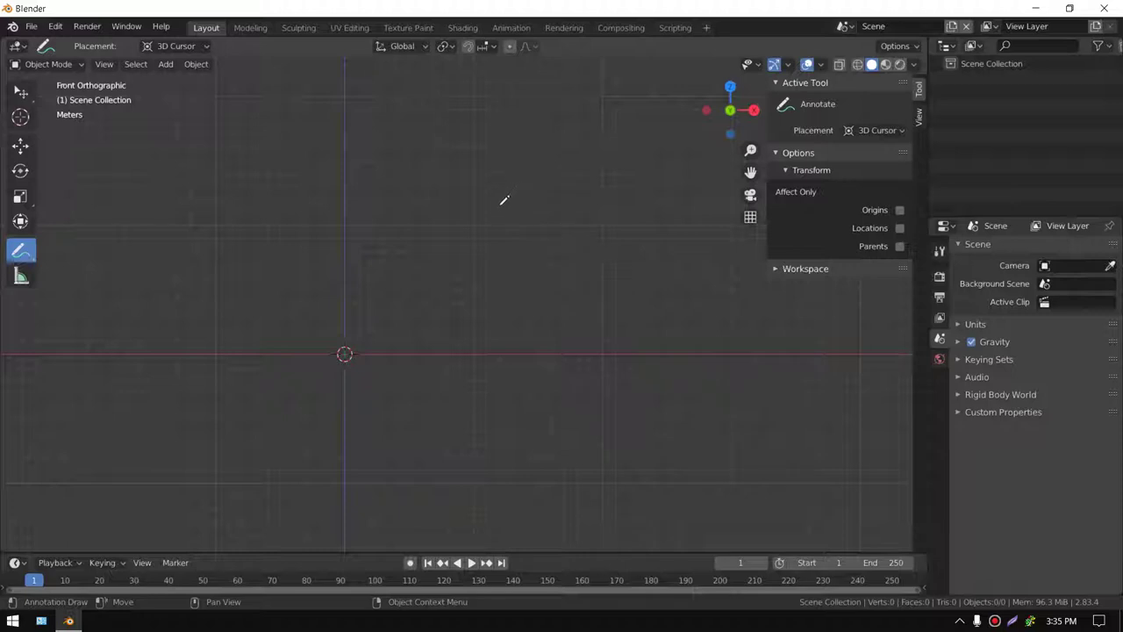
- Draw a rough 3-shaped annotation squiggle with a wavy M-shaped stroke beside it in the front view
shift+middle_drag(451, 188, 262, 294)
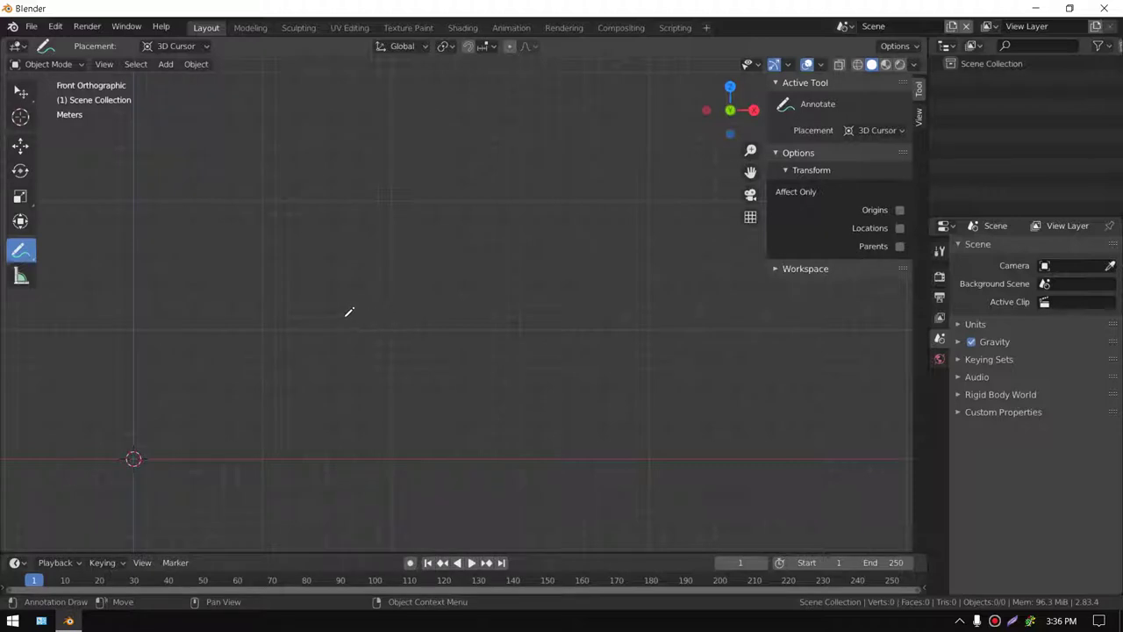
shift+middle_drag(329, 404, 338, 303)
mouse_move(281, 173)
mouse_down()
mouse_move(326, 261)
mouse_move(272, 377)
mouse_move(272, 347)
mouse_up()
mouse_move(409, 226)
mouse_down()
mouse_move(531, 195)
mouse_move(602, 271)
mouse_up()
shift+middle_drag(569, 179, 238, 415)
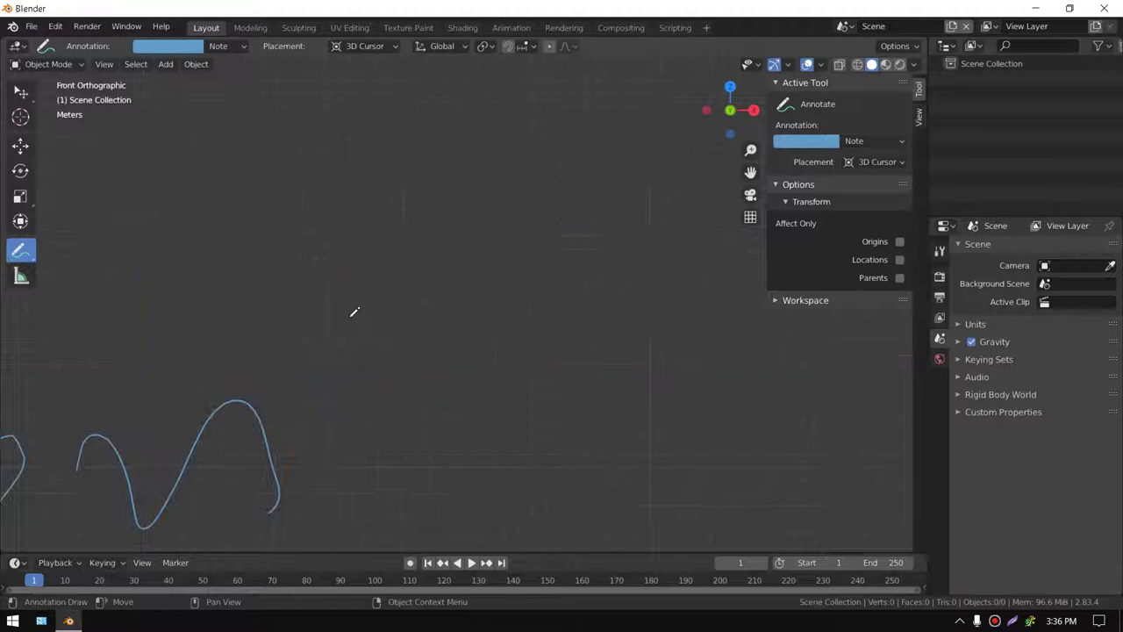
mouse_move(527, 184)
shift+middle_down()
mouse_move(270, 380)
mouse_move(635, 153)
shift+middle_up()
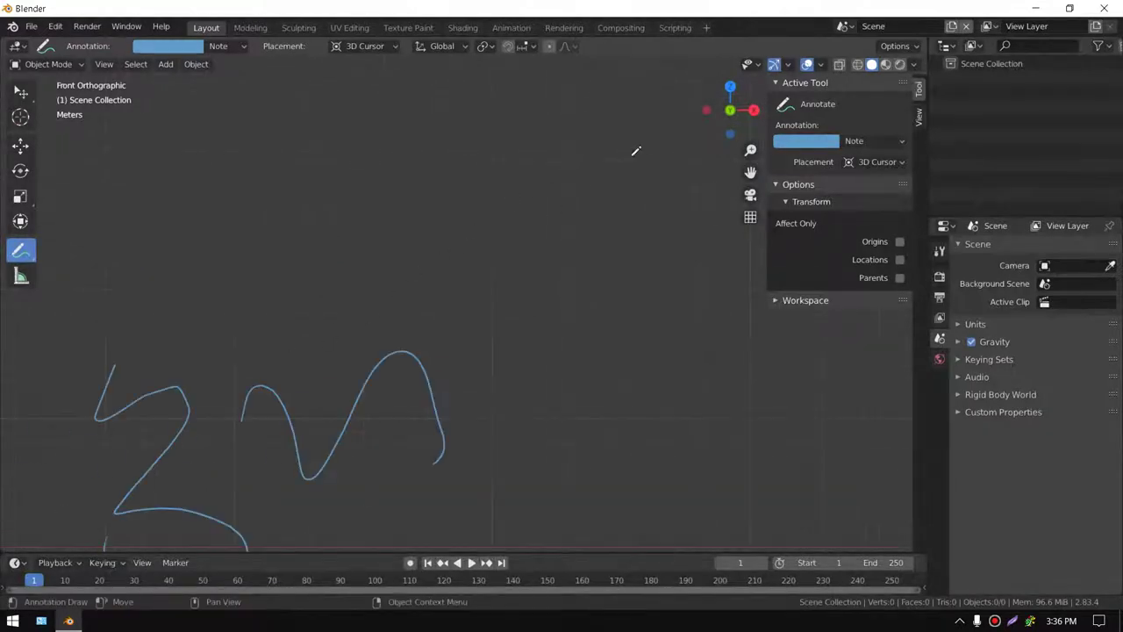
shift+middle_drag(348, 393, 459, 252)
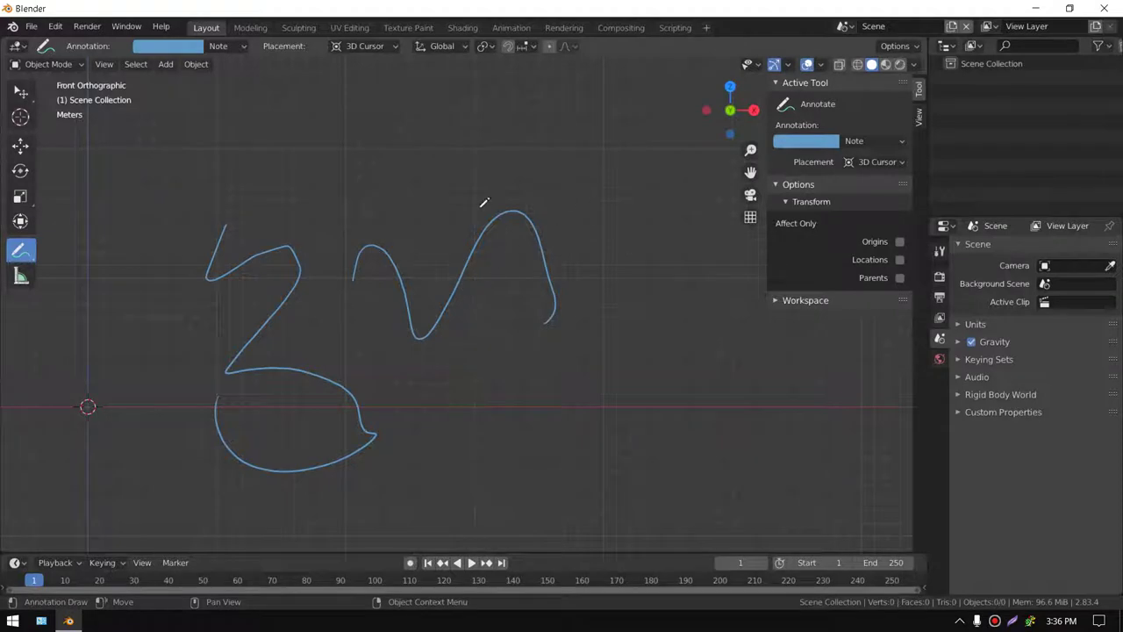
mouse_move(484, 201)
shift+middle_down()
mouse_move(414, 413)
mouse_move(405, 285)
shift+middle_up()
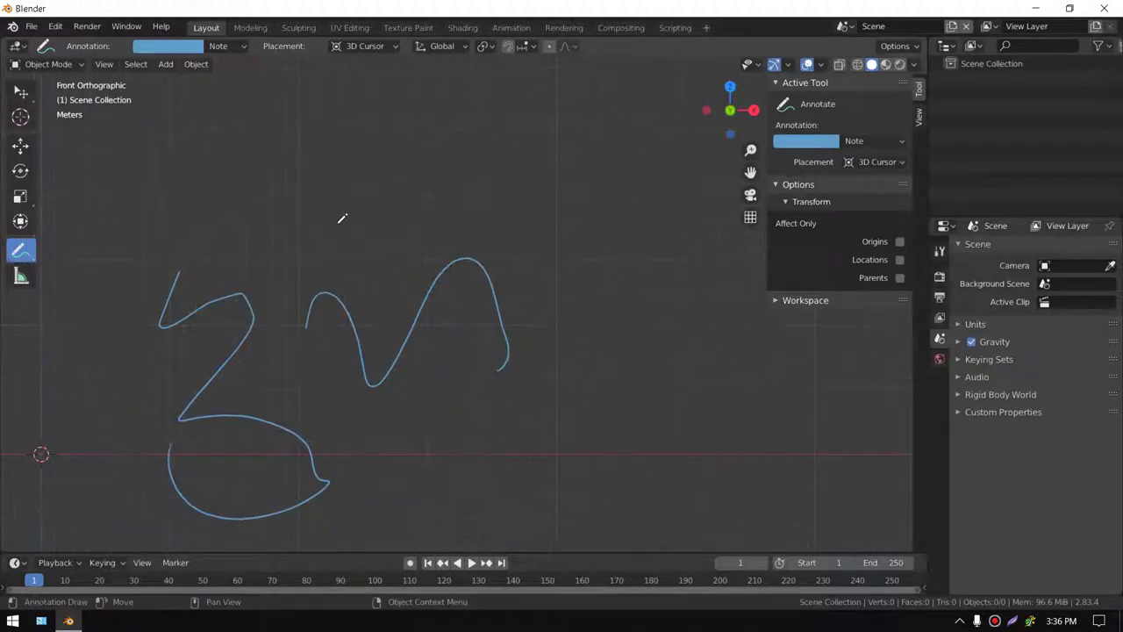
shift+middle_drag(321, 158, 321, 201)
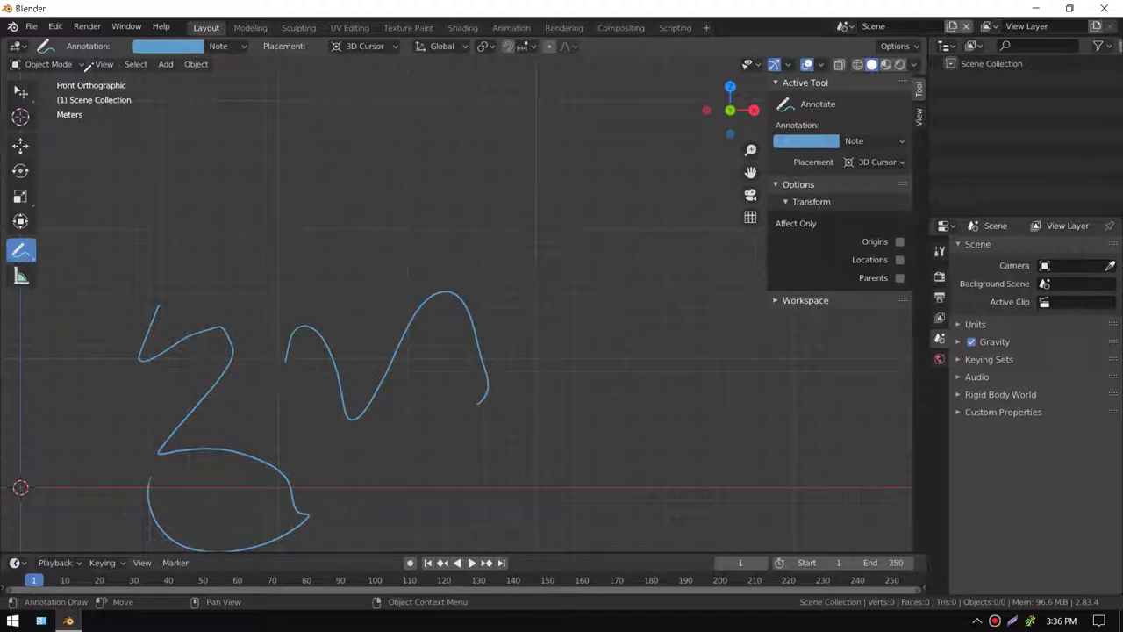
shift+middle_drag(368, 308, 507, 198)
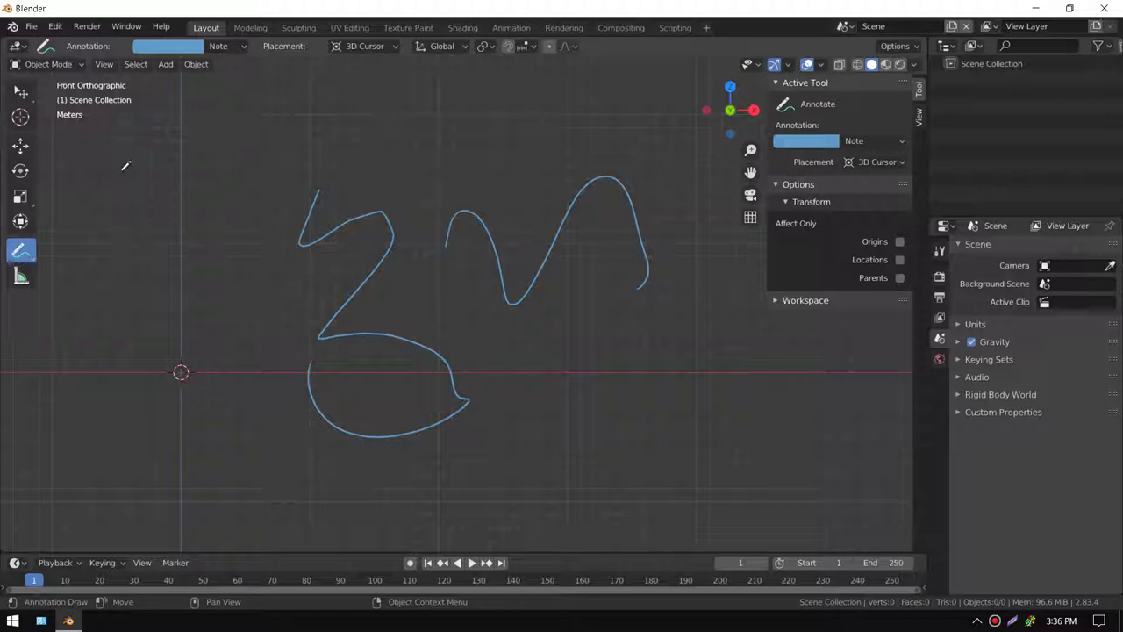
mouse_move(444, 224)
shift+middle_down()
mouse_move(338, 282)
mouse_move(293, 248)
shift+middle_up()
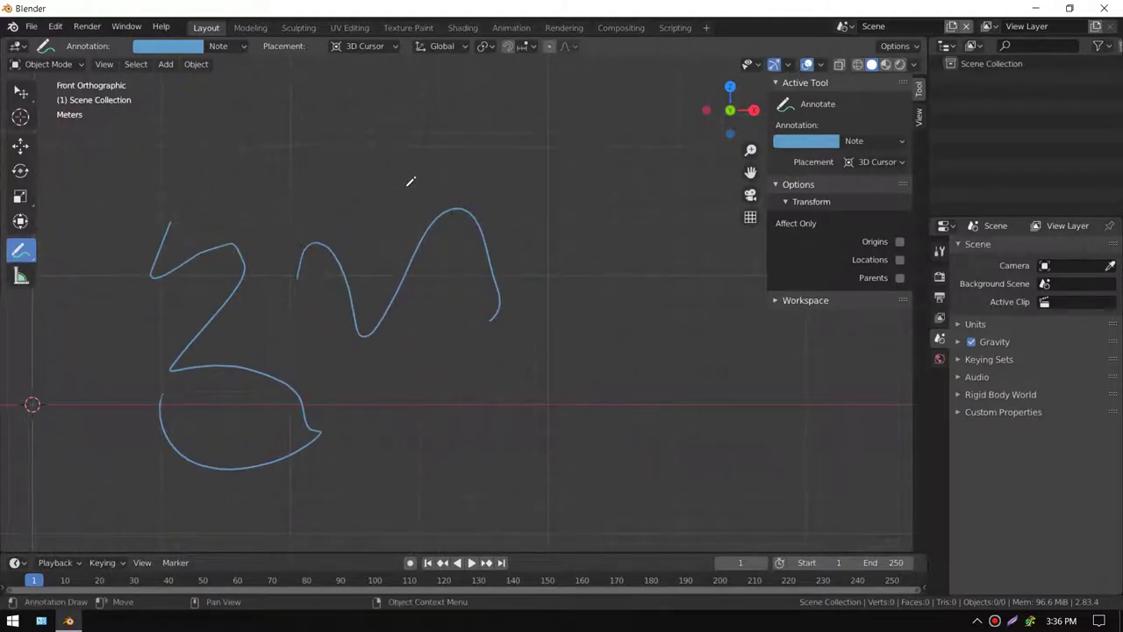
shift+middle_drag(378, 229, 400, 282)
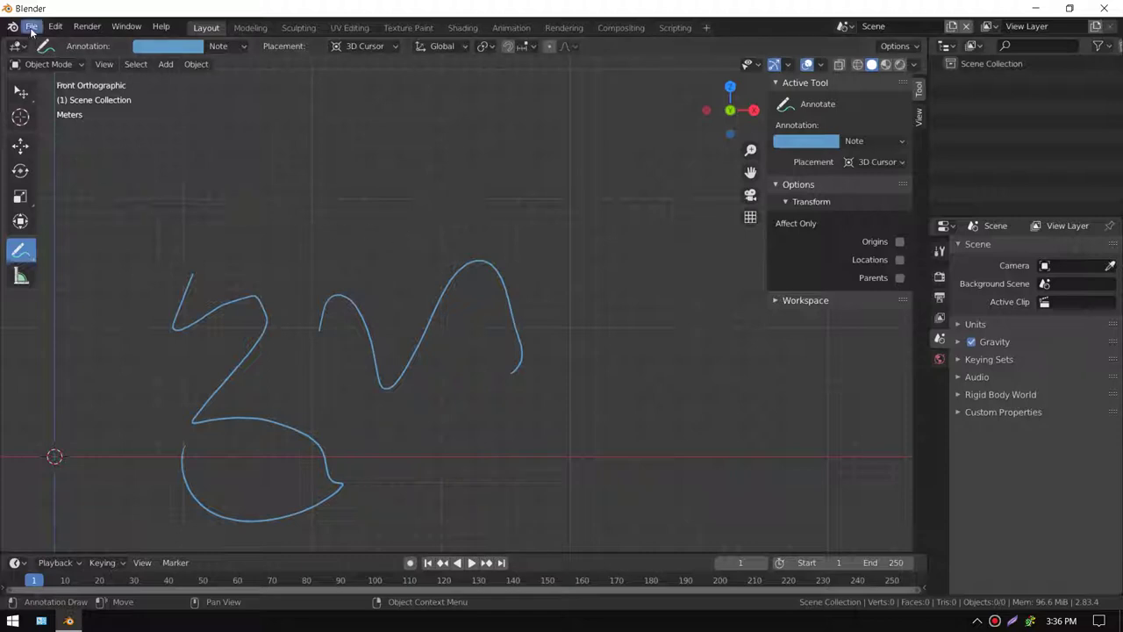
click(30, 33)
click(32, 28)
mouse_move(61, 46)
click(31, 27)
click(29, 31)
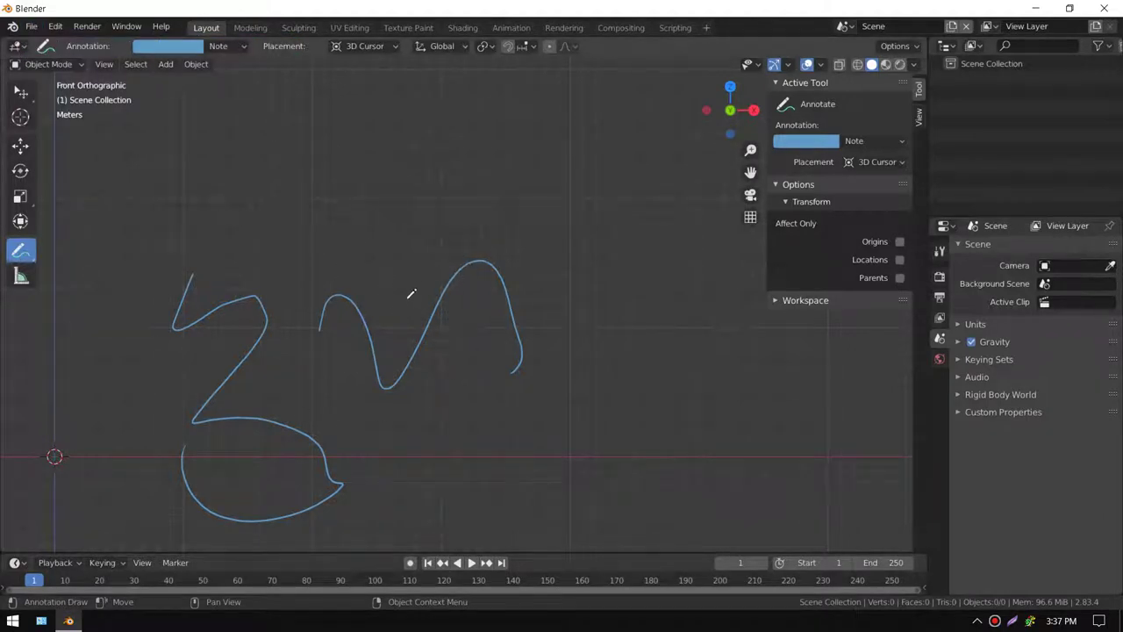
- Draw another 3-shaped annotation stroke just above the wavy M-shaped stroke
shift+middle_drag(484, 289, 354, 289)
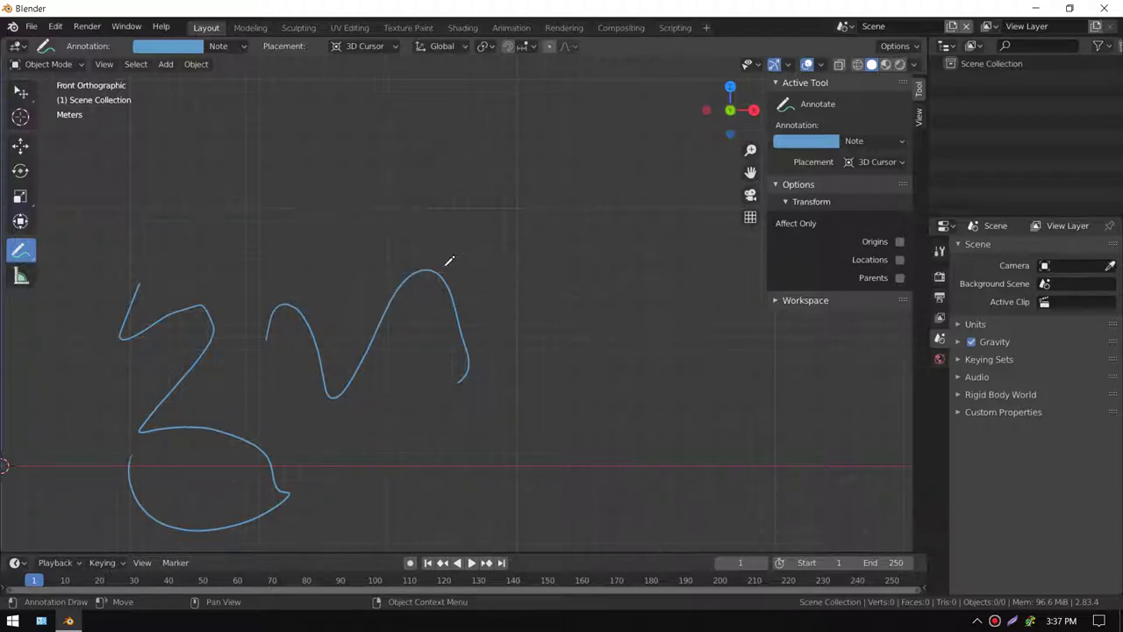
mouse_move(494, 303)
shift+middle_down()
mouse_move(582, 248)
mouse_move(583, 211)
shift+middle_up()
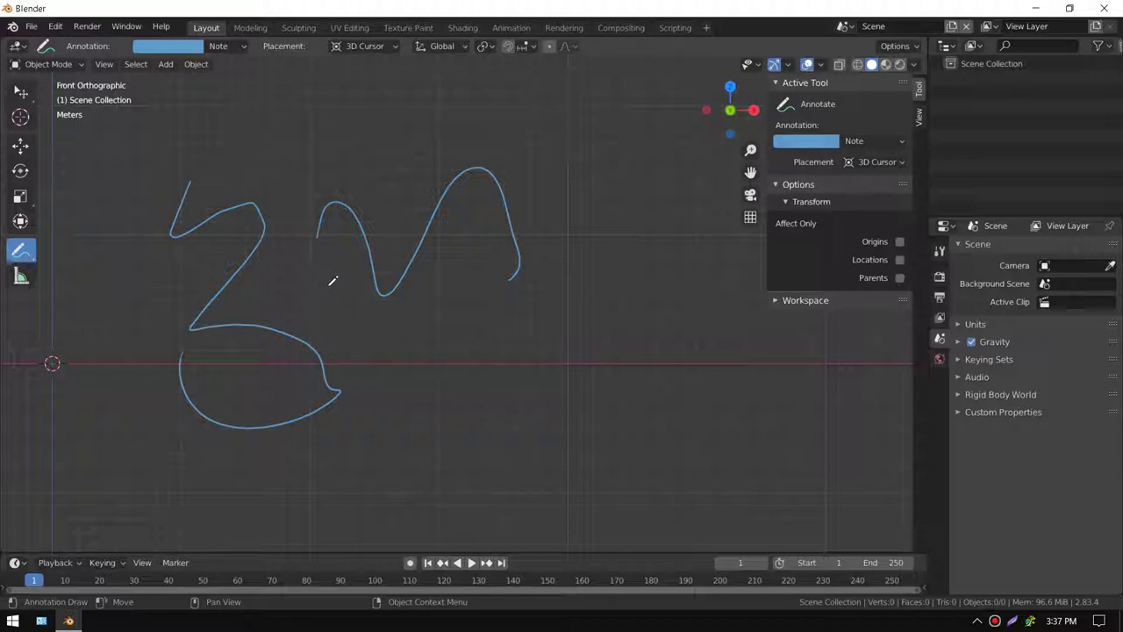
shift+middle_drag(390, 148, 362, 245)
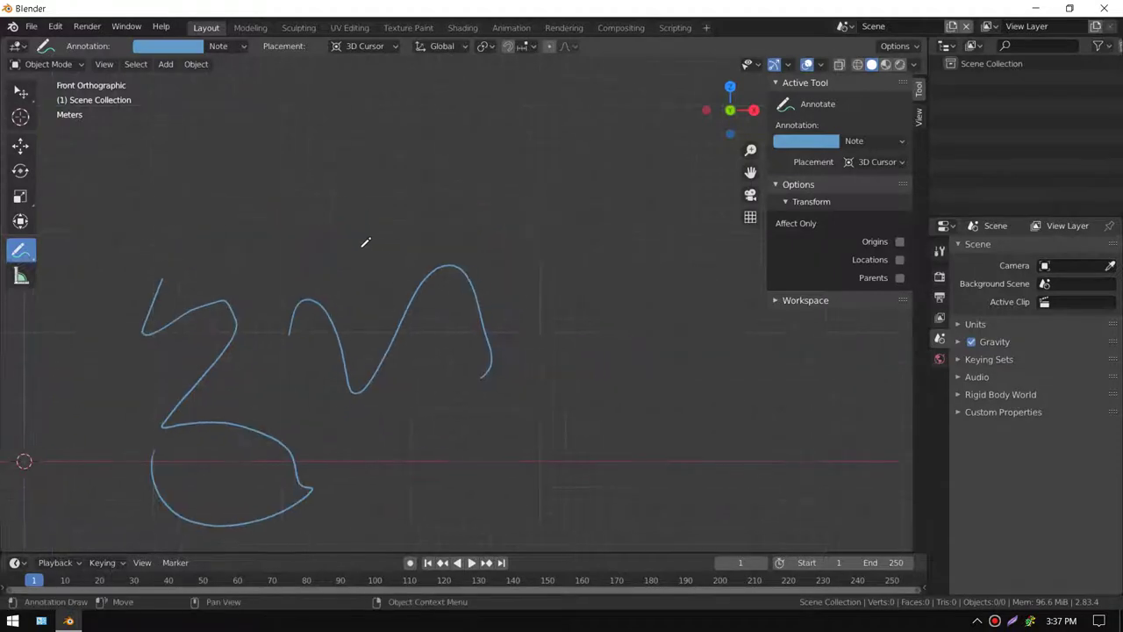
drag(342, 238, 392, 292)
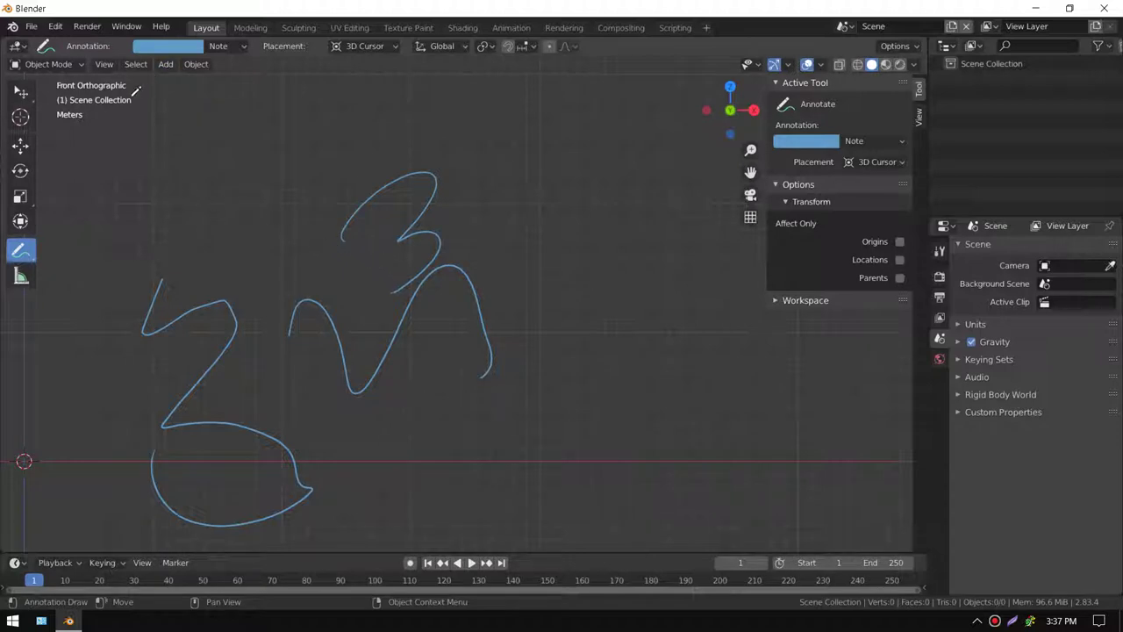
- Render the viewport as an image, inspect the result for the annotation strokes, and close the render window
click(105, 65)
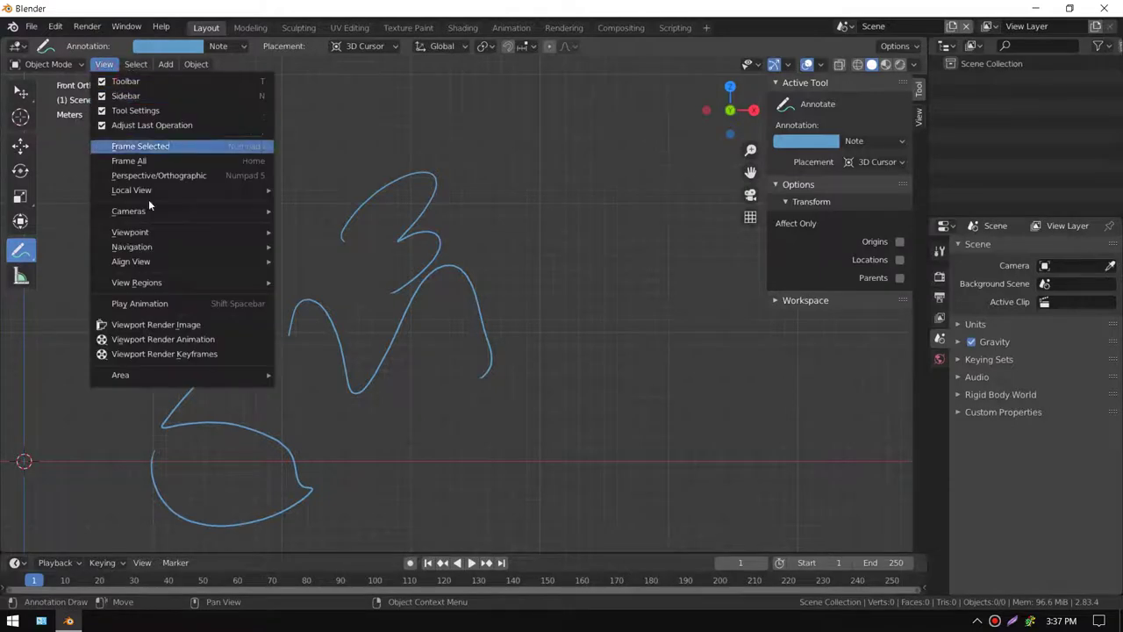
click(219, 325)
middle_drag(499, 242, 413, 236)
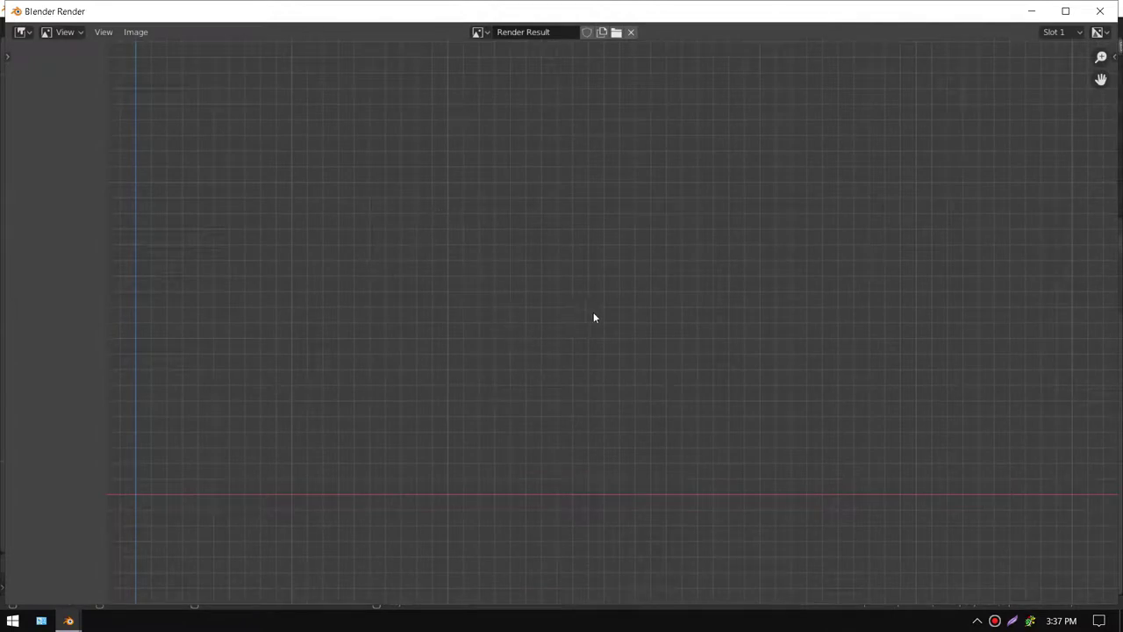
middle_drag(604, 289, 441, 338)
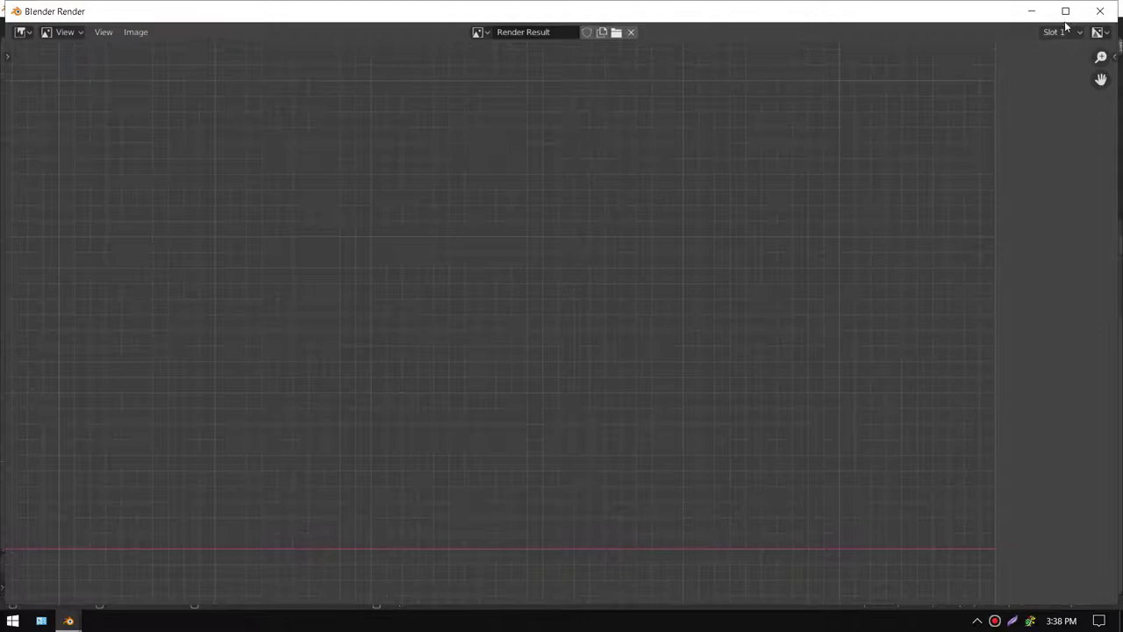
click(1099, 12)
- Switch to the scene Scene.001 containing the brain and idea annotation drawing
mouse_move(491, 276)
shift+middle_down()
mouse_move(629, 243)
mouse_move(474, 261)
shift+middle_up()
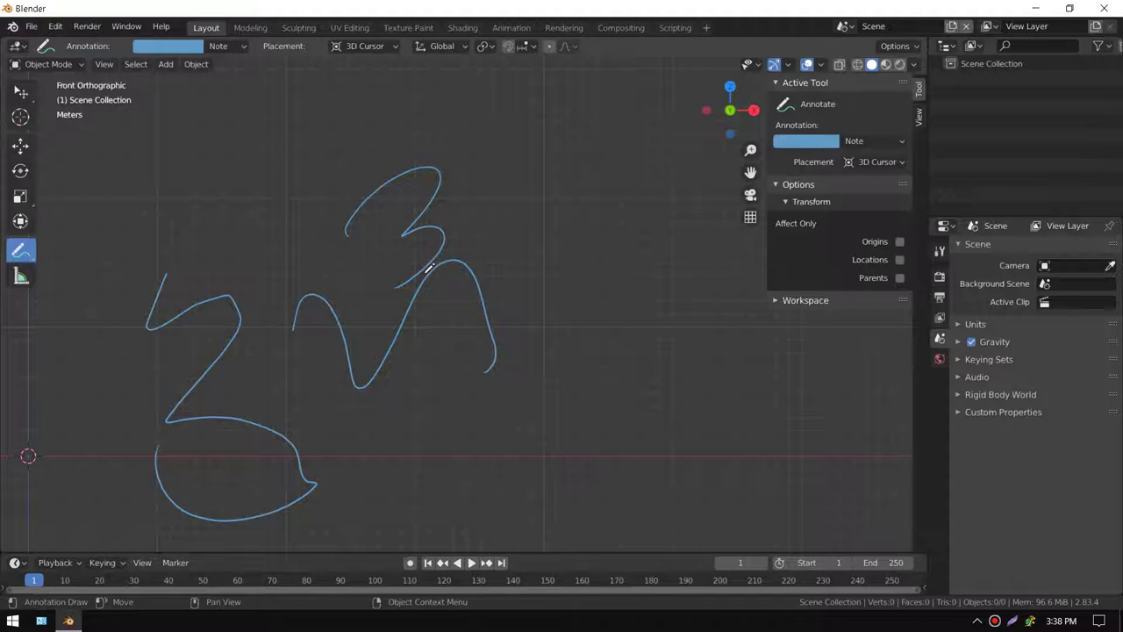
shift+middle_drag(392, 323, 447, 301)
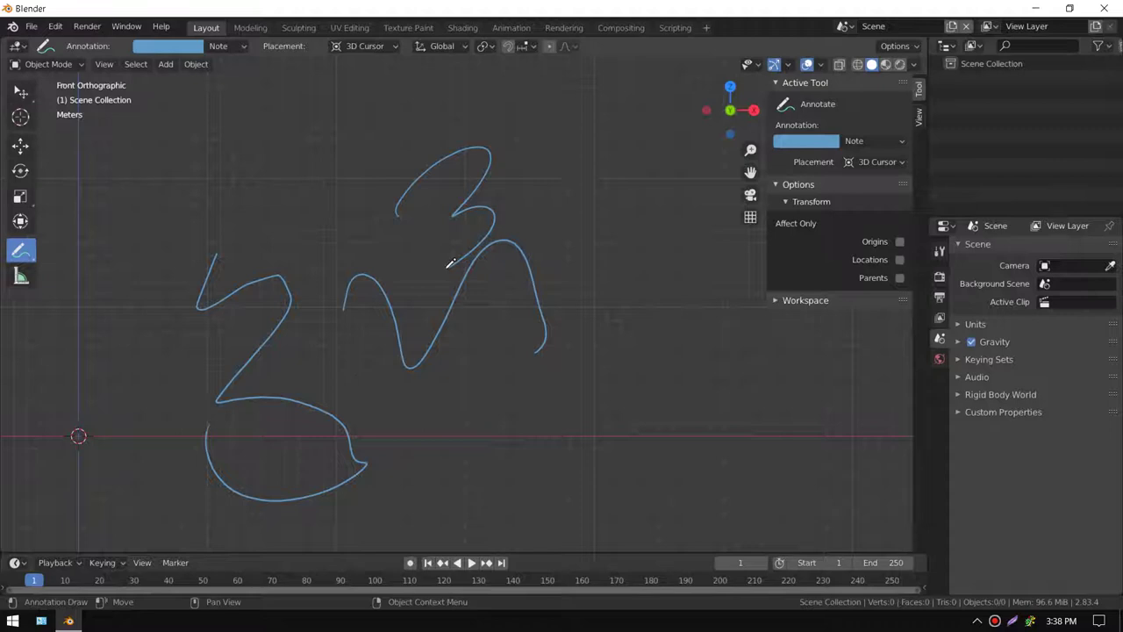
mouse_move(522, 304)
shift+middle_down()
mouse_move(465, 319)
mouse_move(493, 269)
mouse_move(519, 259)
shift+middle_up()
click(842, 29)
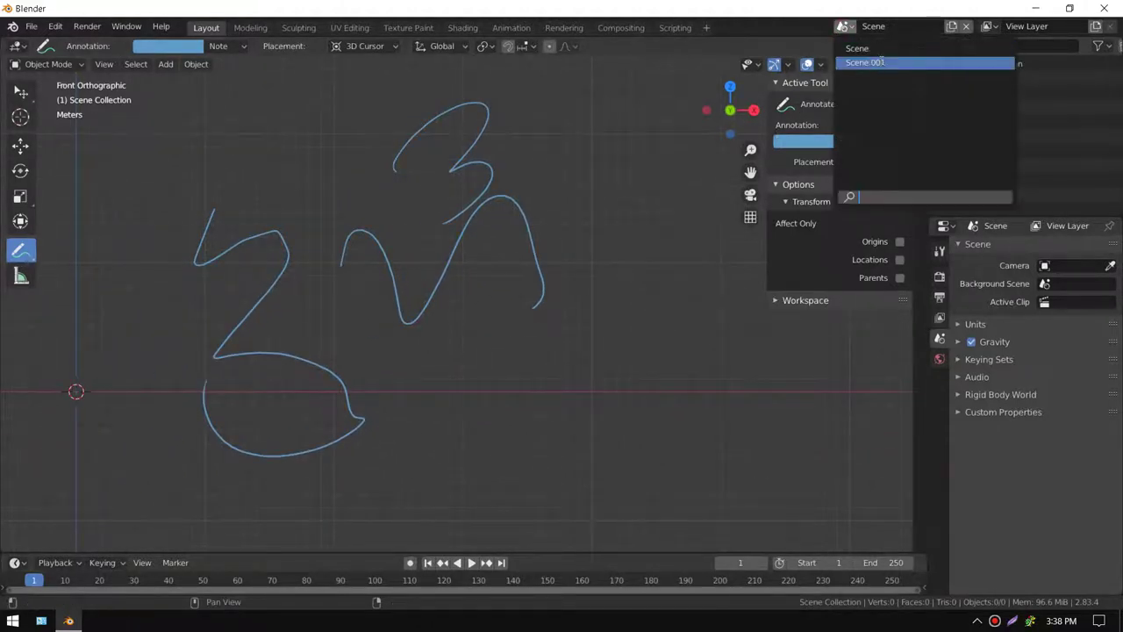
click(878, 60)
shift+middle_drag(637, 223, 752, 246)
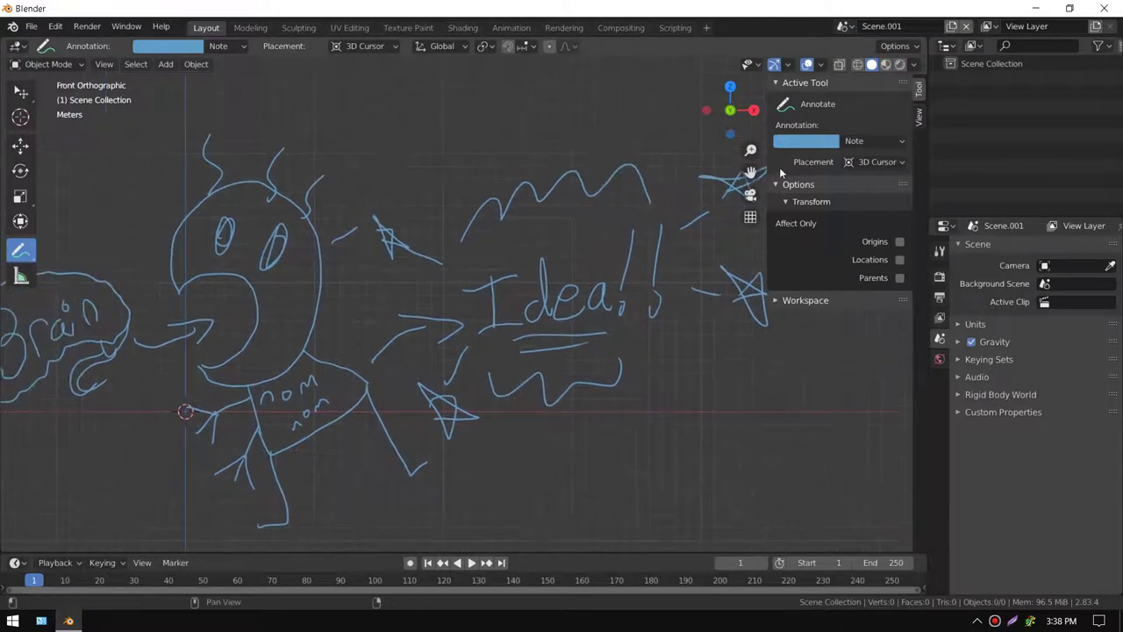
shift+middle_drag(591, 262, 673, 251)
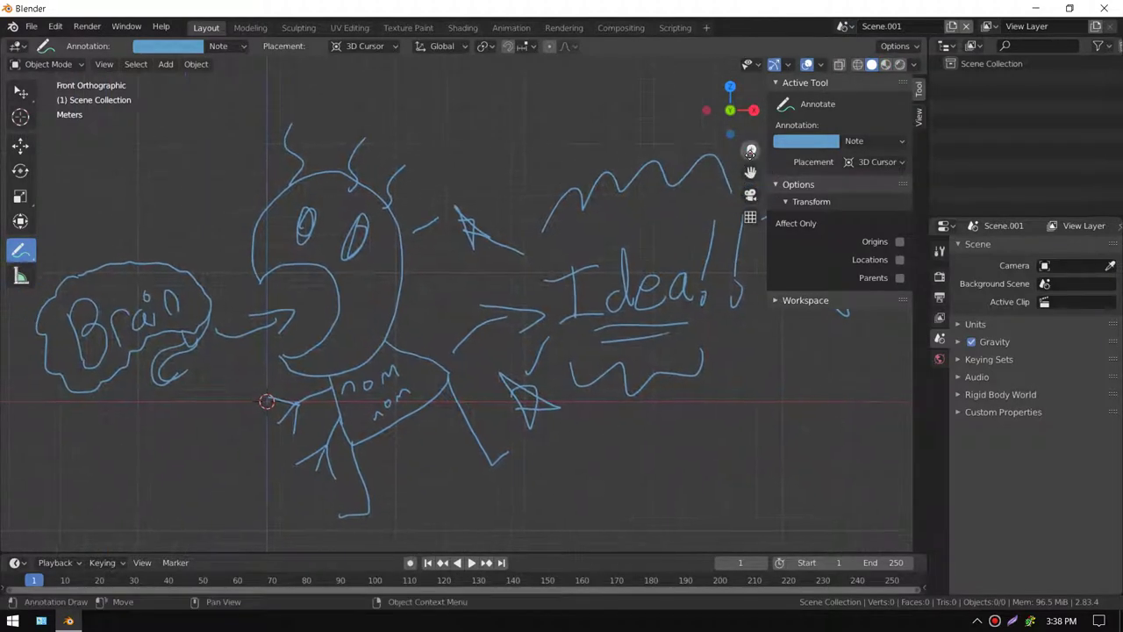
drag(750, 151, 734, 158)
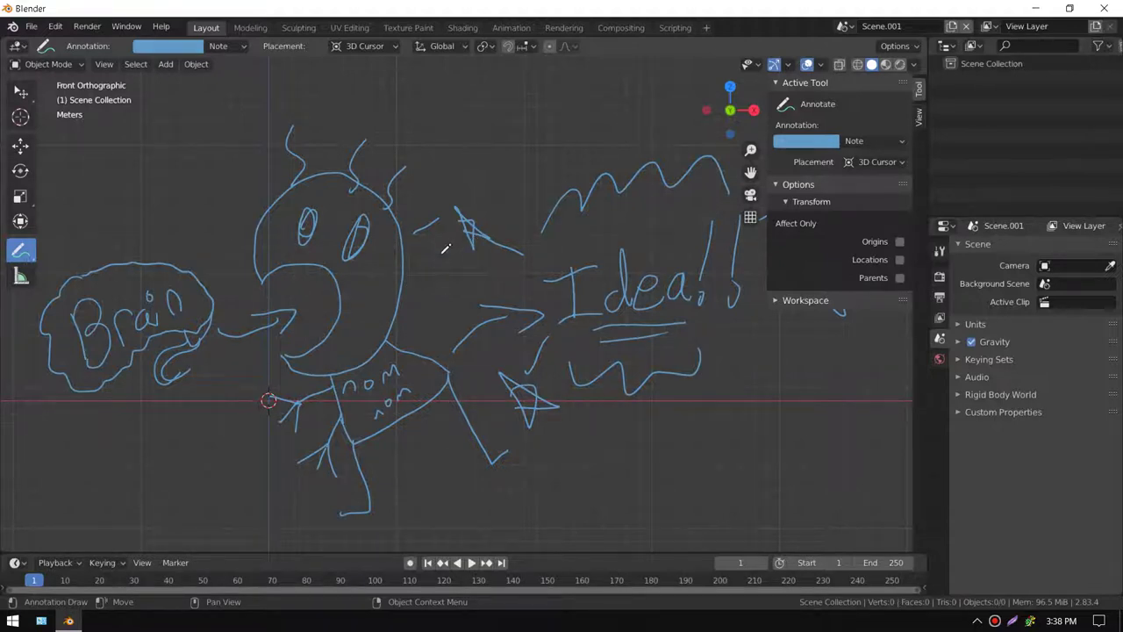
- Convert the scene's annotation drawing to a Grease Pencil object with the Convert Grease Pencil command
key(F3)
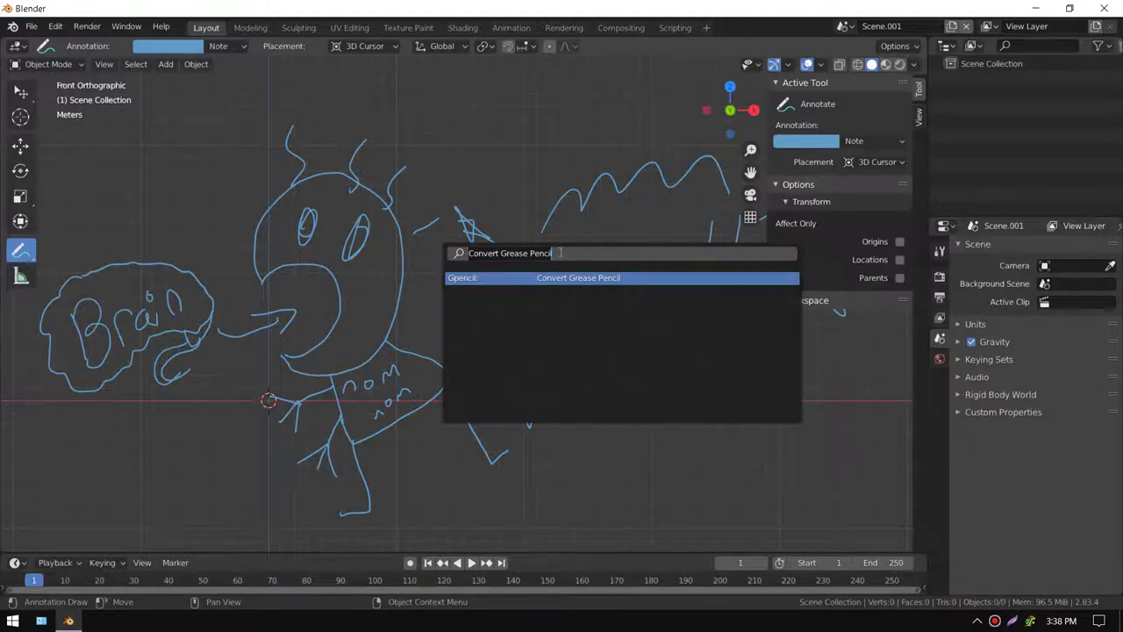
drag(567, 252, 365, 290)
key(ctrl+a)
key(BackSpace)
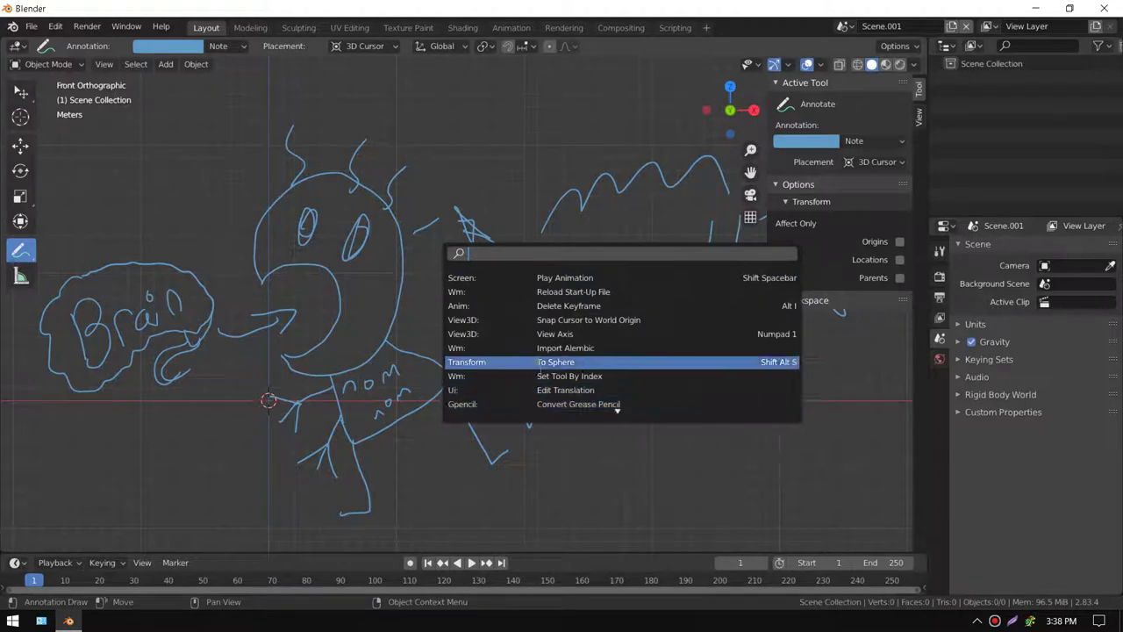
click(554, 403)
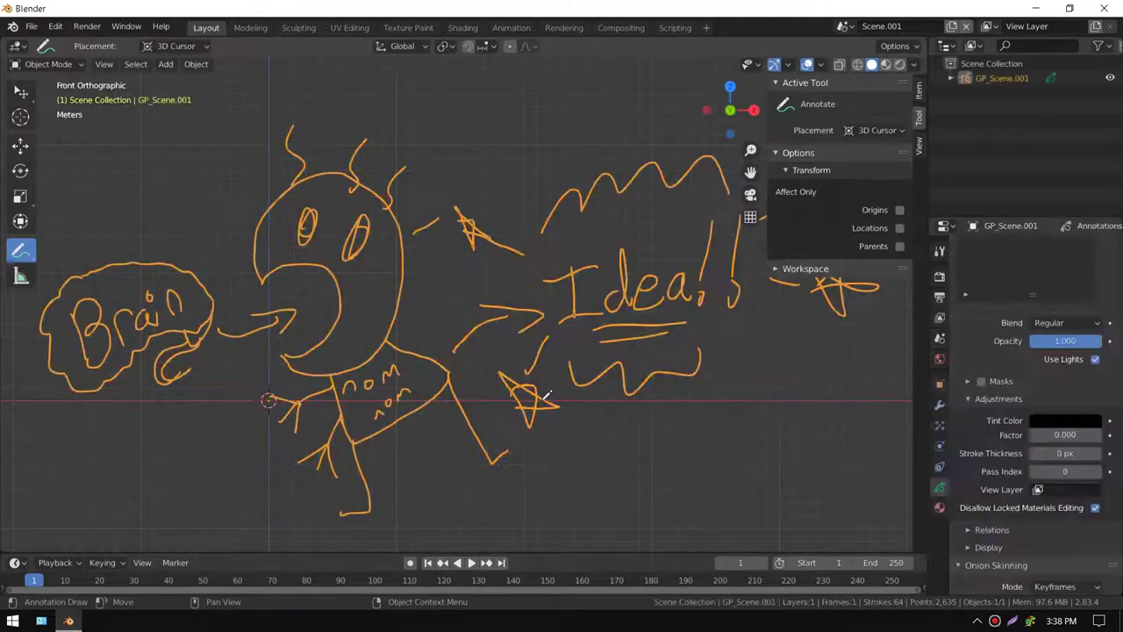
click(21, 252)
click(67, 252)
click(21, 251)
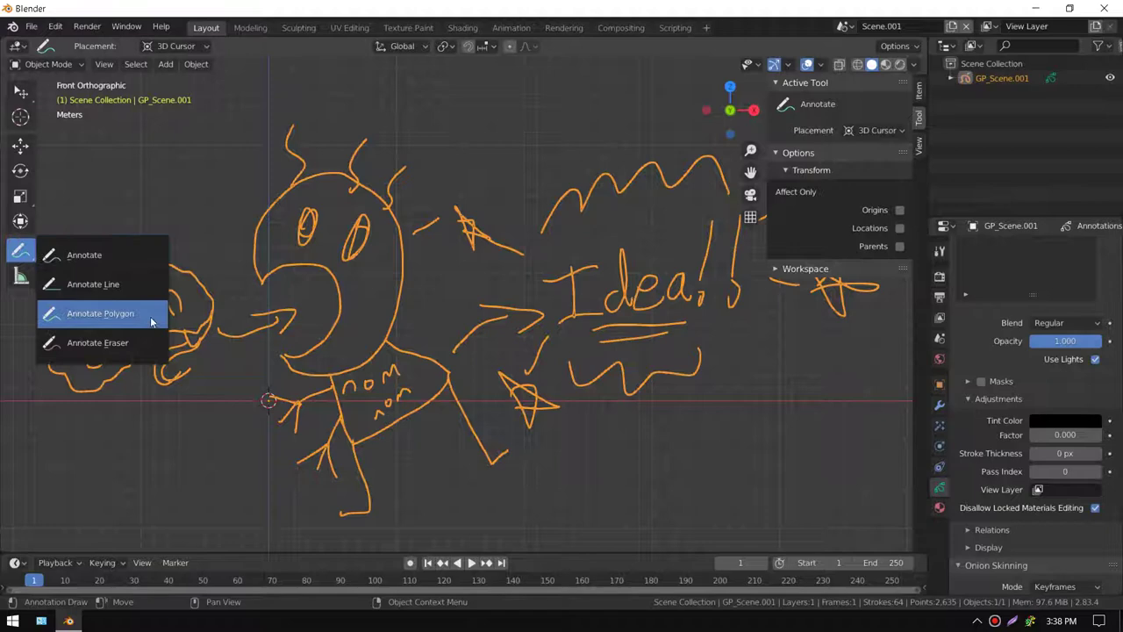
click(116, 249)
click(873, 171)
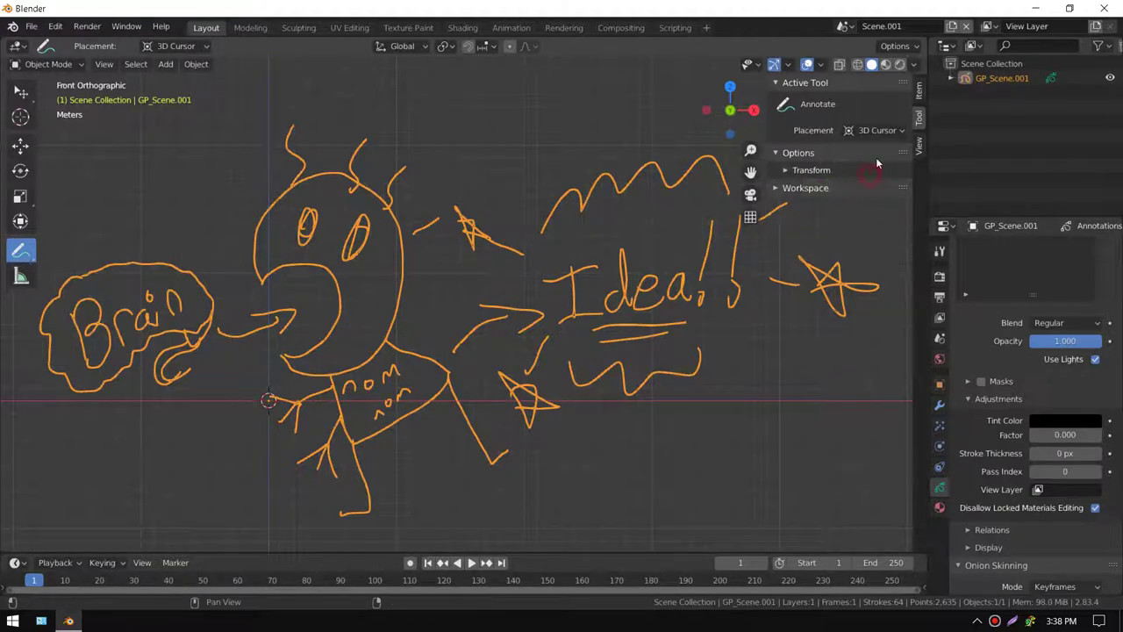
click(877, 130)
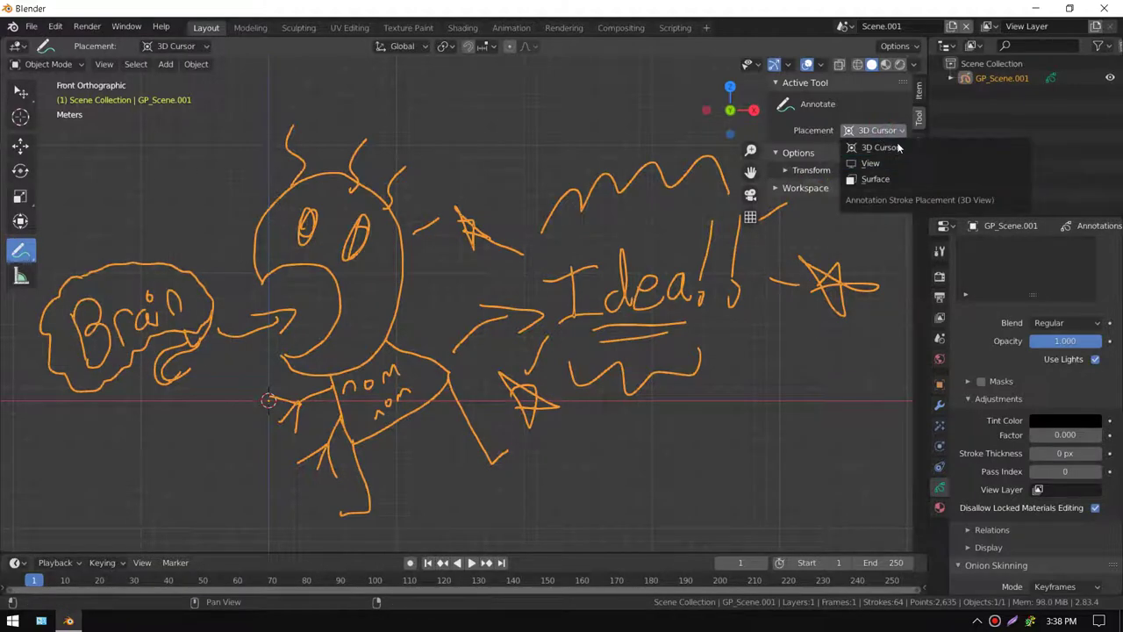
click(892, 129)
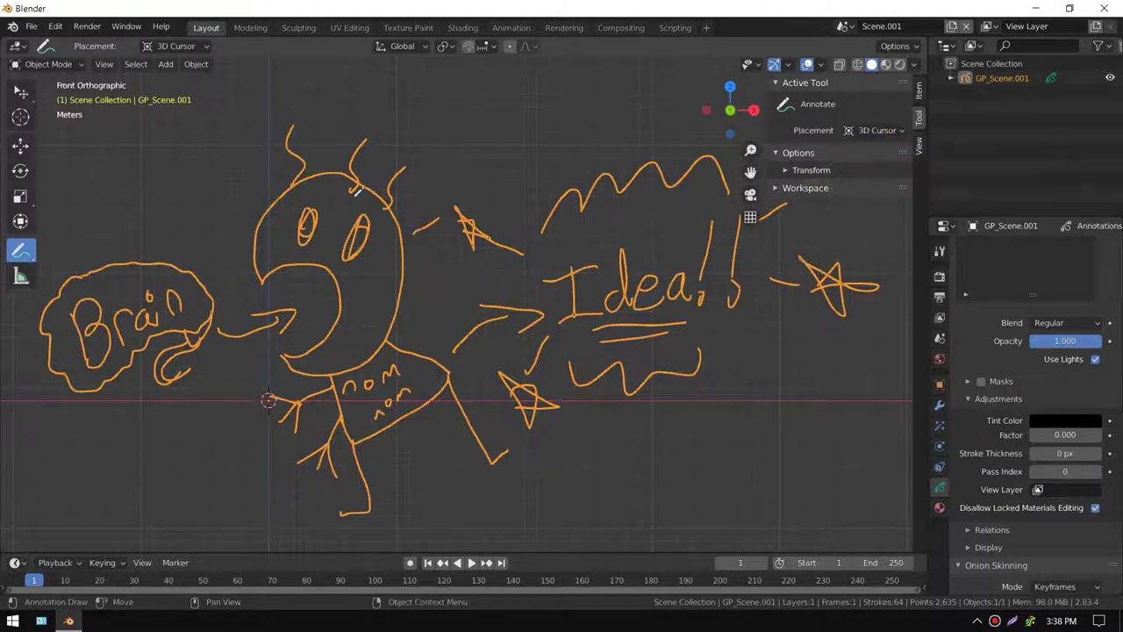
- Activate the Tweak selection tool and deselect the converted Grease Pencil object
mouse_move(537, 257)
shift+middle_down()
mouse_move(486, 257)
mouse_move(523, 250)
shift+middle_up()
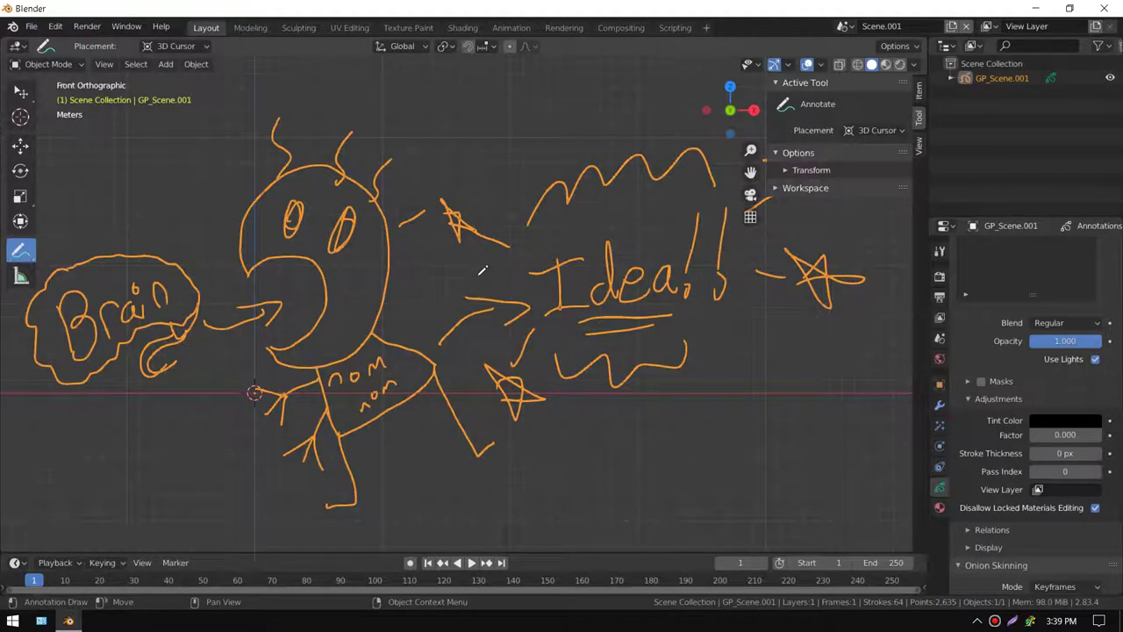
shift+middle_drag(483, 273, 431, 318)
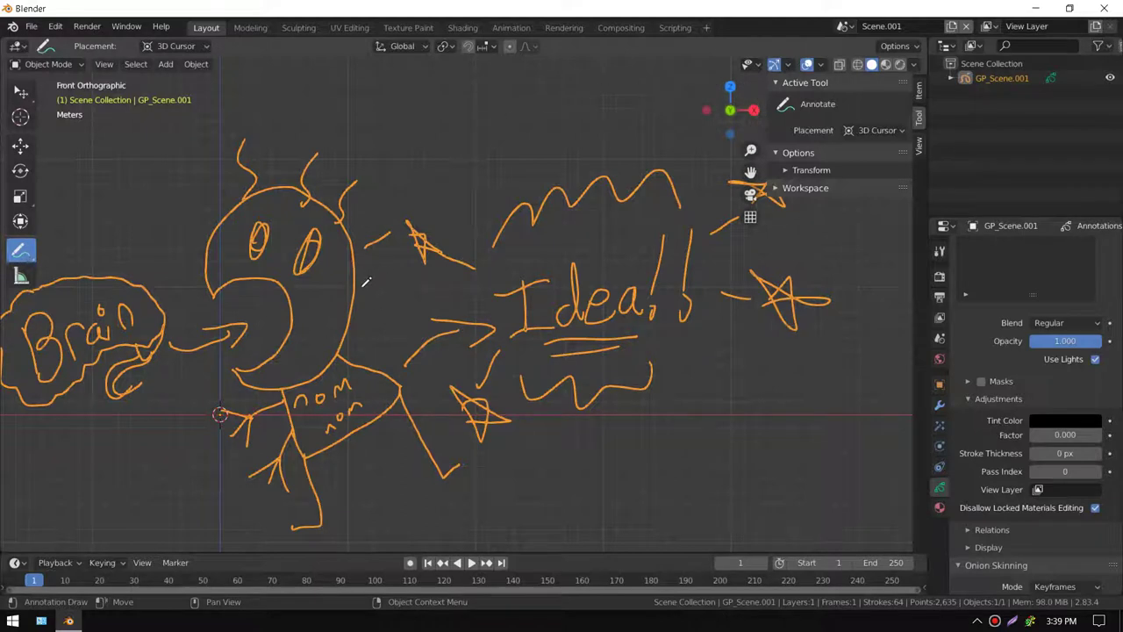
click(21, 91)
click(392, 106)
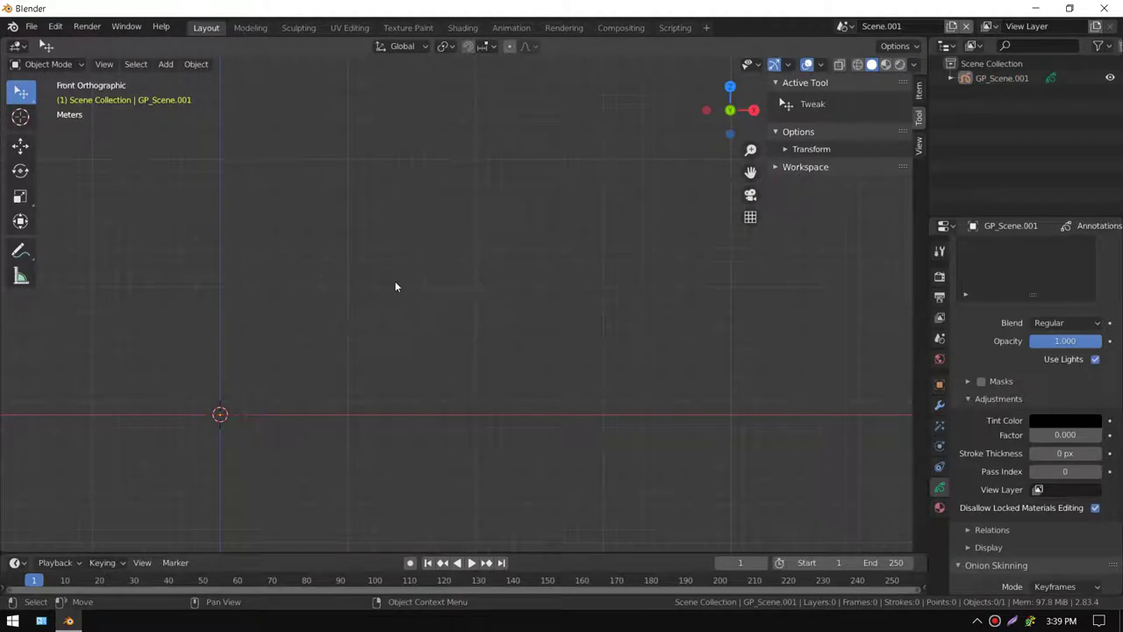
- Render the viewport of Scene.001 as an image to check whether the converted drawing appears
click(103, 64)
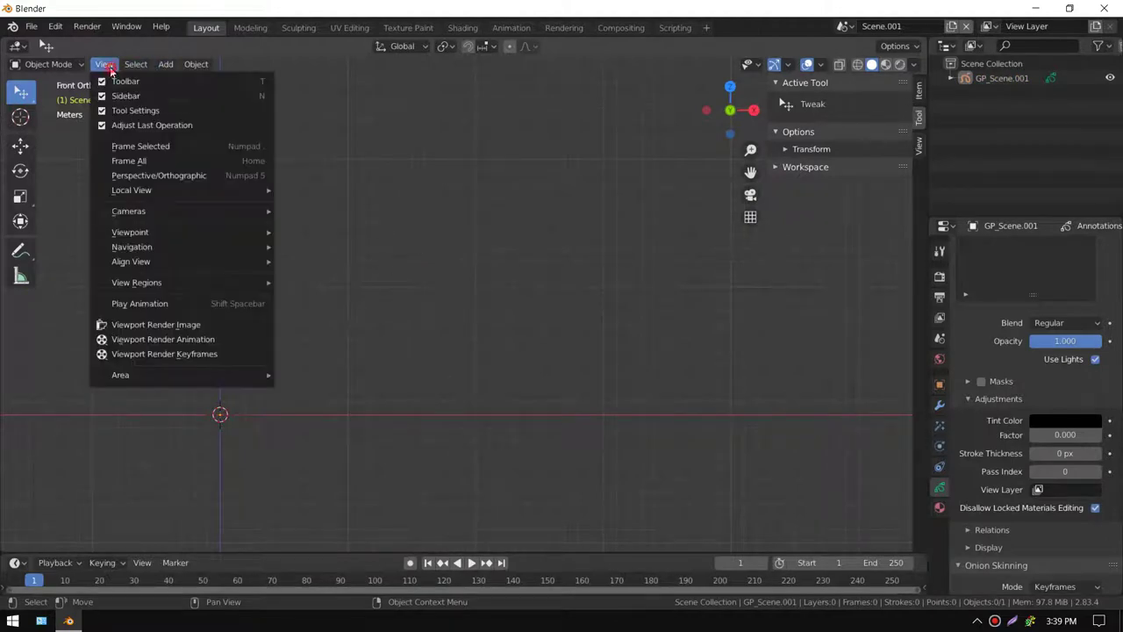
click(200, 325)
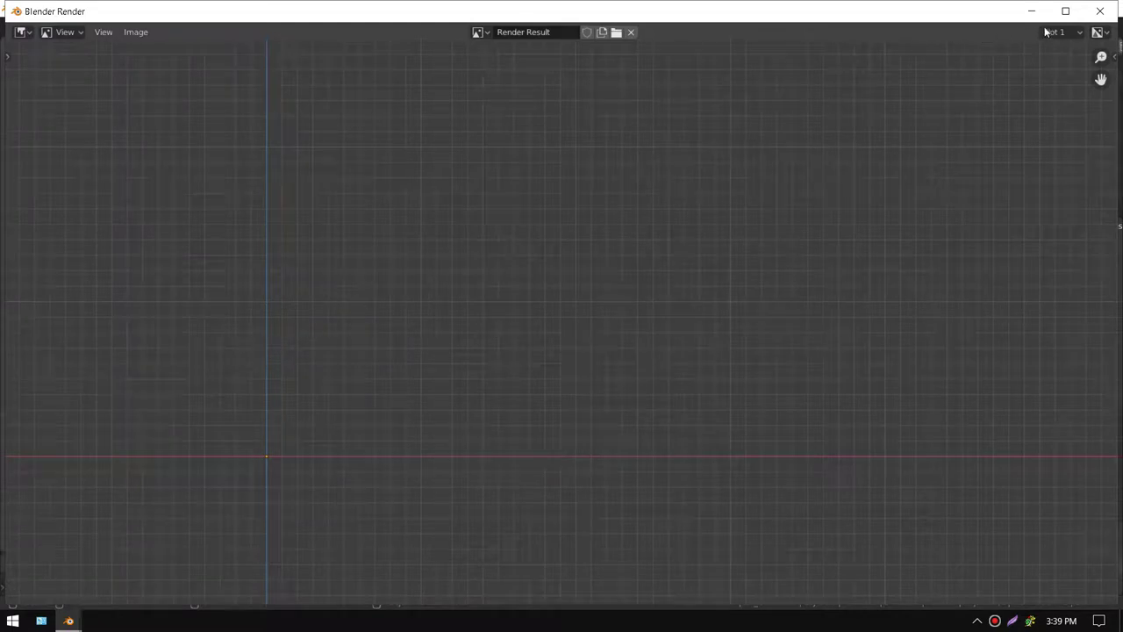
- Close the render result, then render the viewport of Scene.001 as an image again to check for the converted drawing
click(1099, 11)
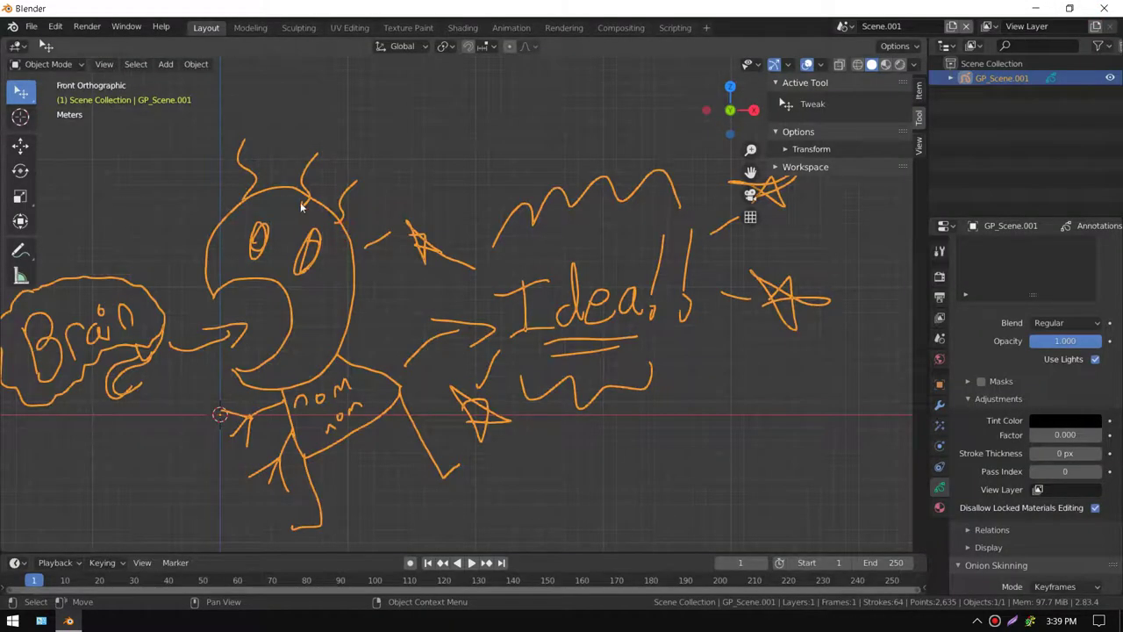
click(104, 64)
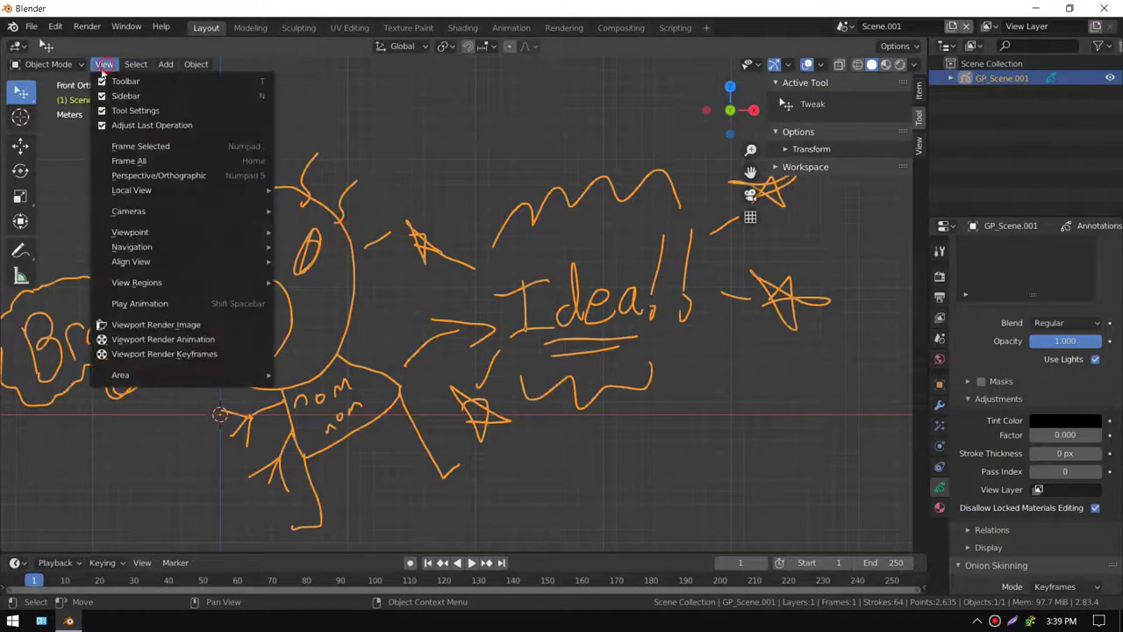
click(189, 325)
click(1100, 11)
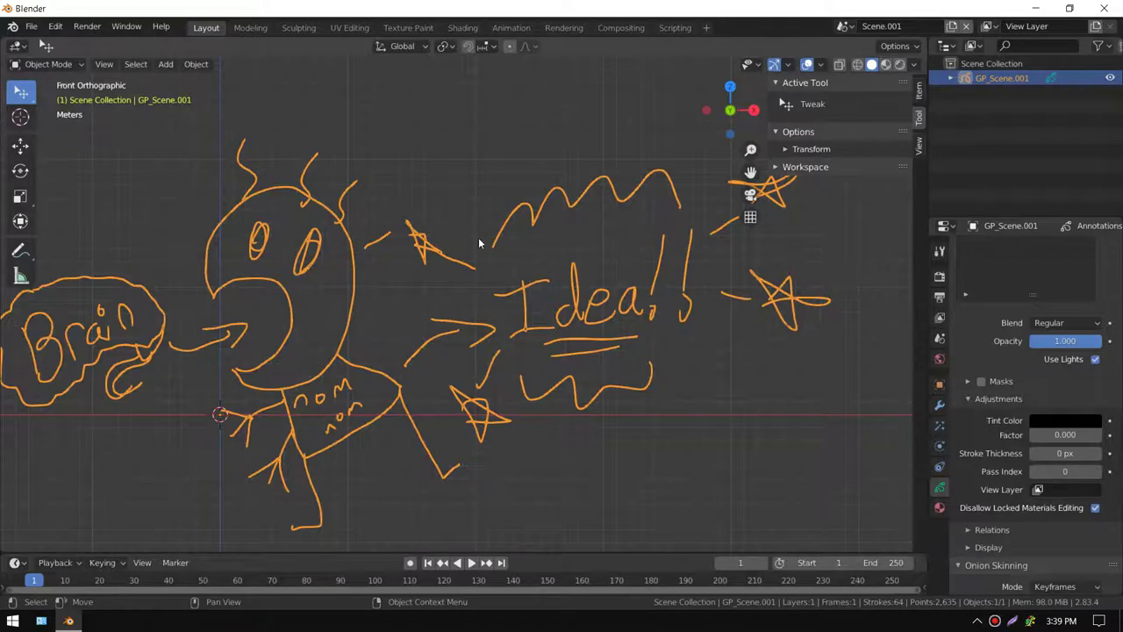
- Try the Rendered viewport shading on the converted drawing and return the viewport to Solid shading
click(104, 64)
shift+middle_drag(562, 330, 509, 307)
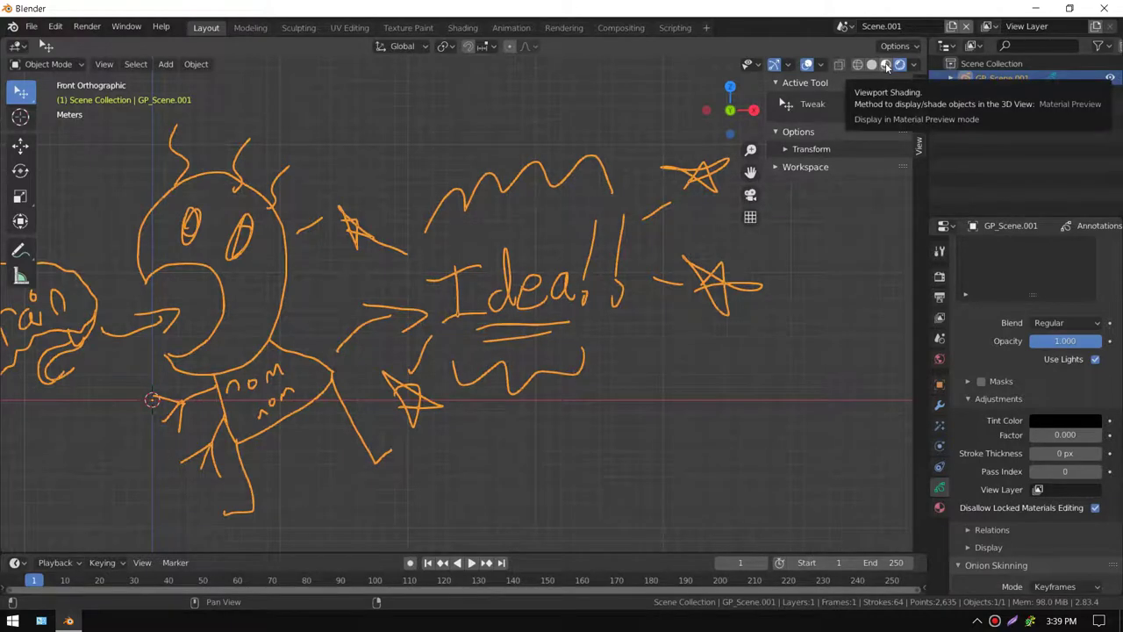
key(z)
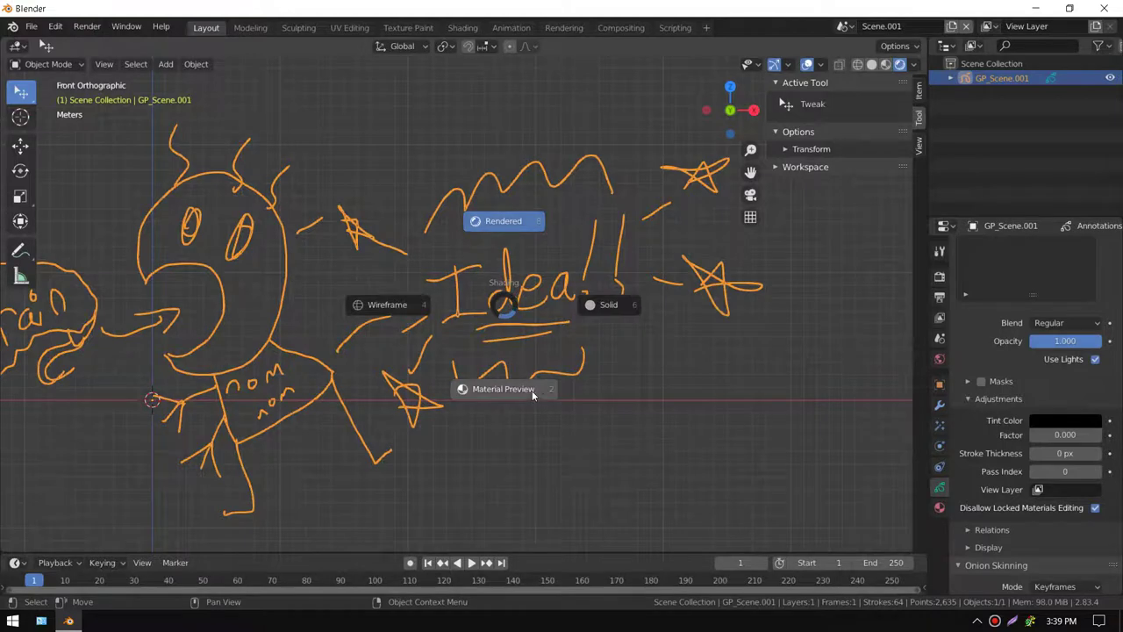
click(625, 314)
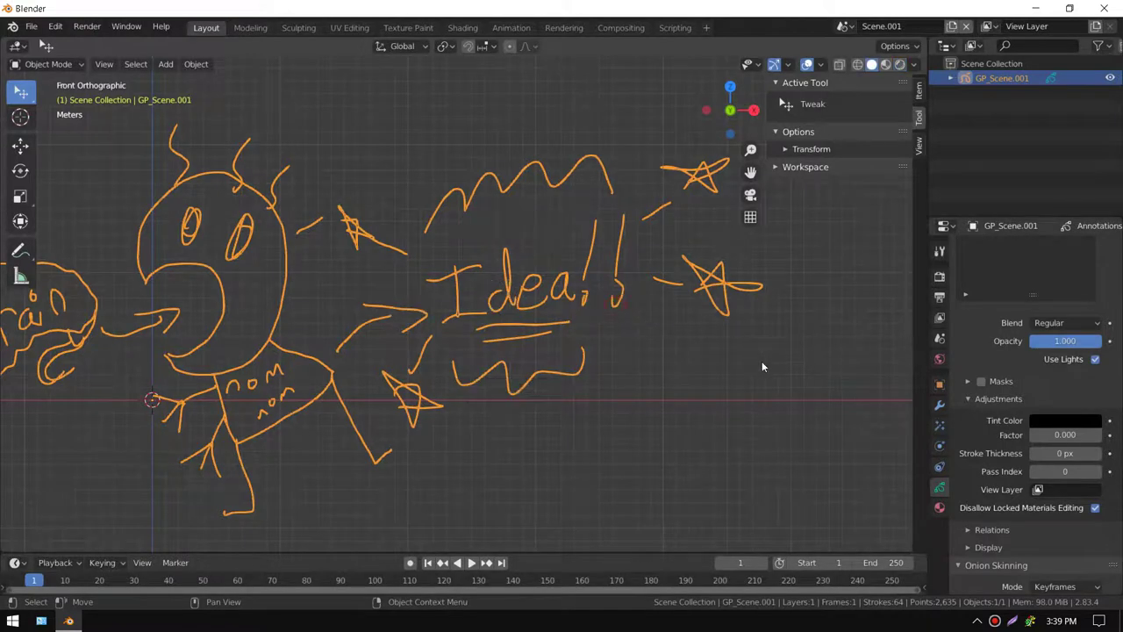
mouse_move(652, 353)
shift+middle_down()
mouse_move(647, 298)
mouse_move(645, 318)
mouse_move(681, 380)
mouse_move(742, 351)
shift+middle_up()
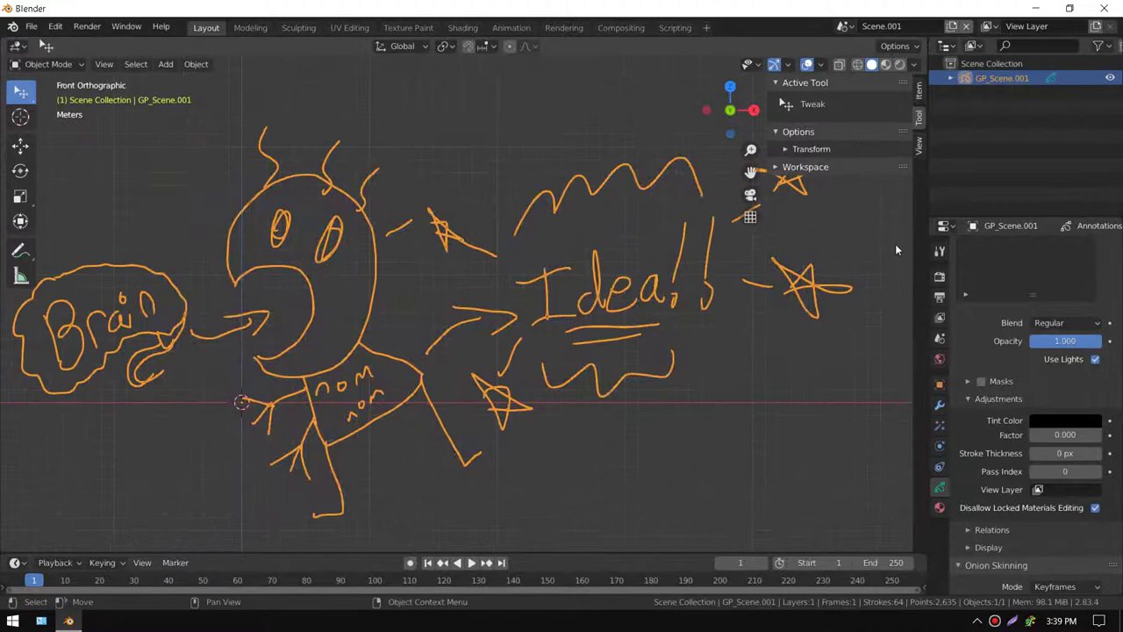
- Look through the Grease Pencil object's modifier, visual effects, object, constraint and data properties for settings that affect its strokes
click(941, 428)
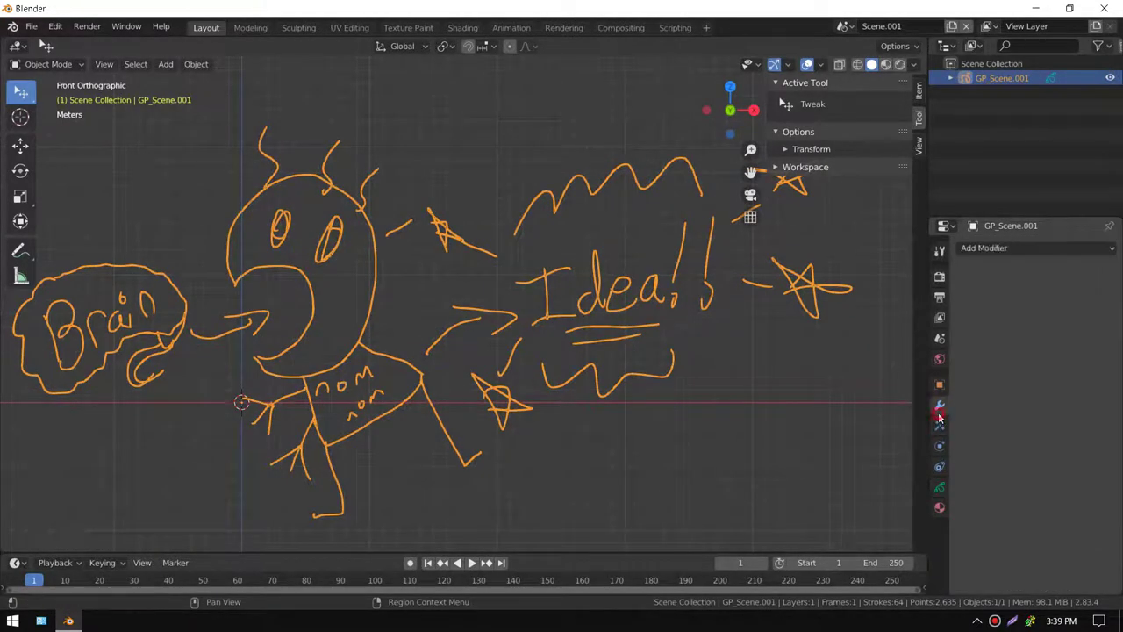
click(940, 445)
click(940, 428)
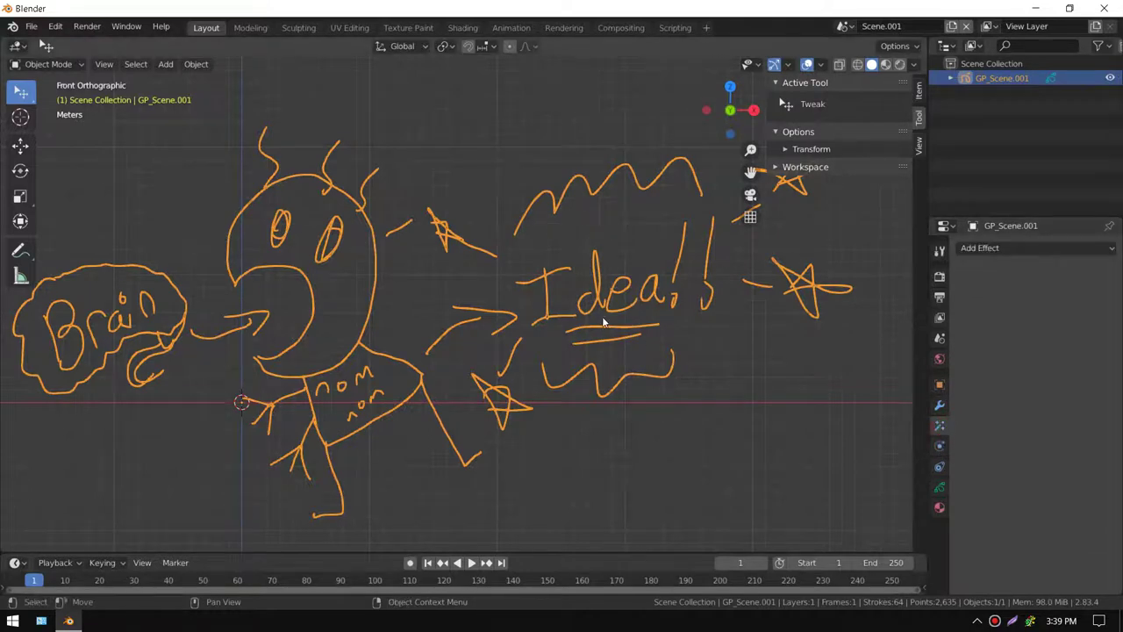
click(939, 385)
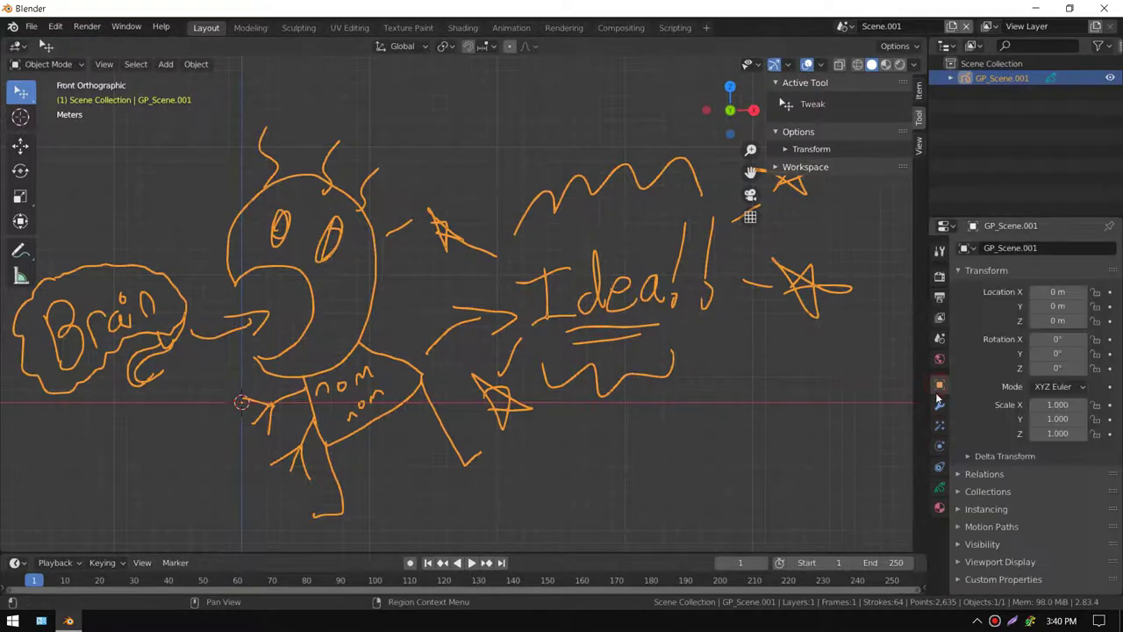
click(940, 487)
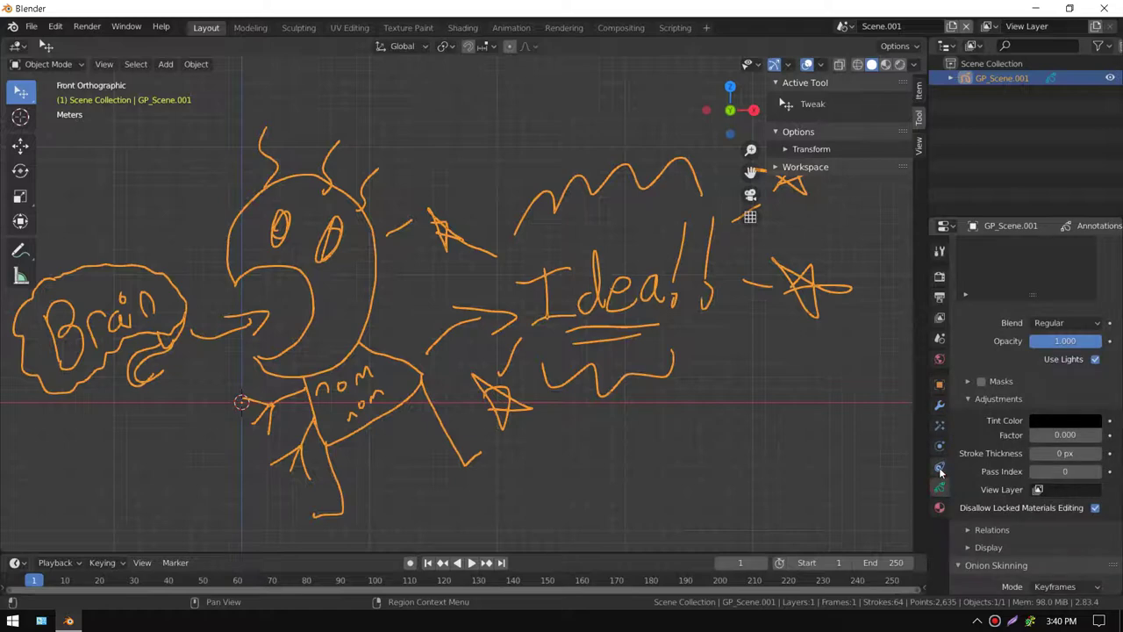
click(940, 467)
click(940, 487)
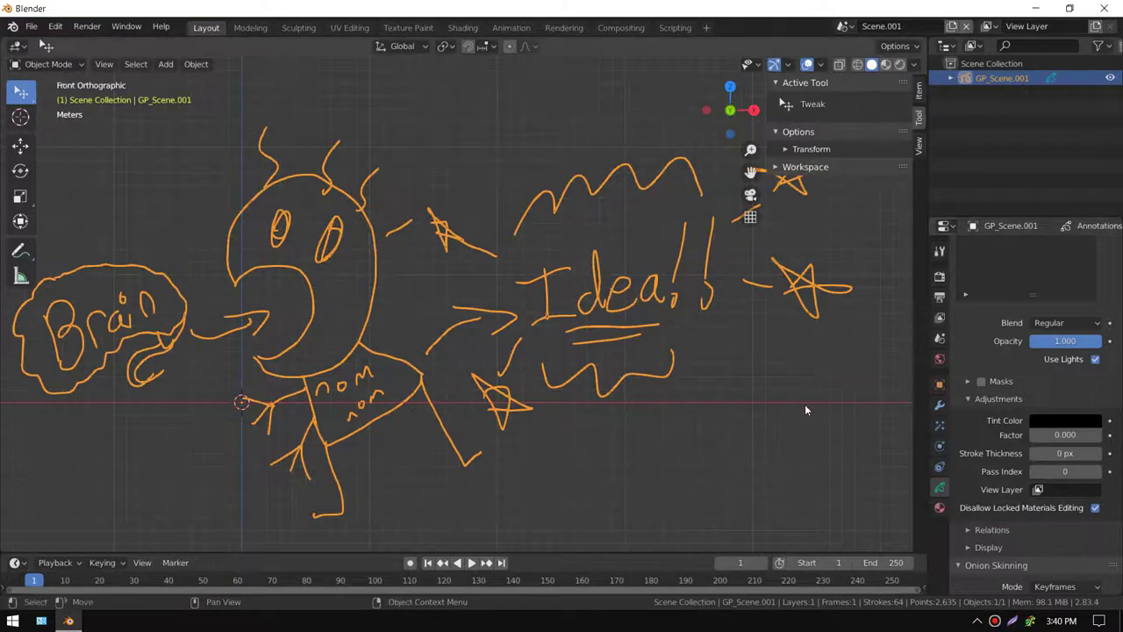
- In the Grease Pencil layer adjustments, set Stroke Thickness to 100 px and the tint Factor to 1.000
scroll(984, 363, down, 2)
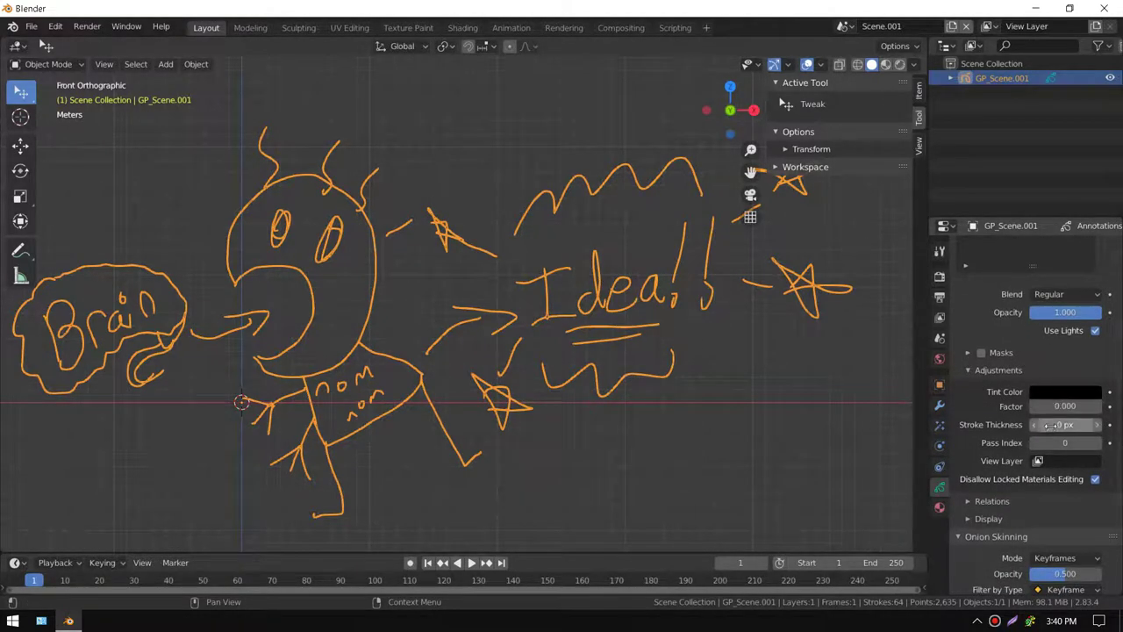
drag(1052, 424, 1122, 423)
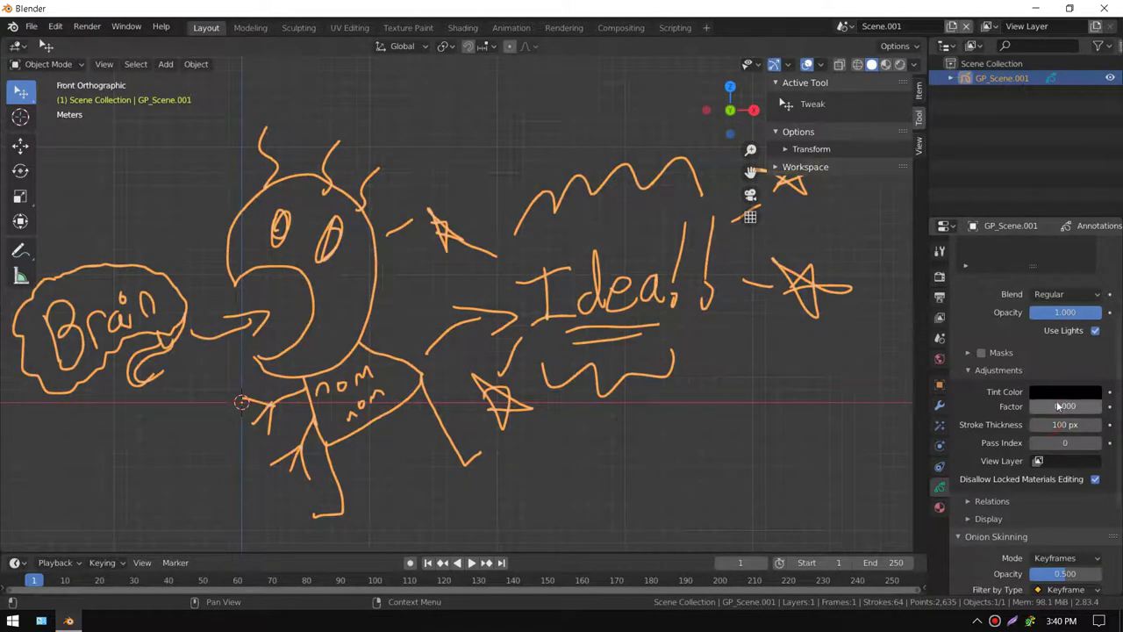
drag(1062, 405, 1119, 408)
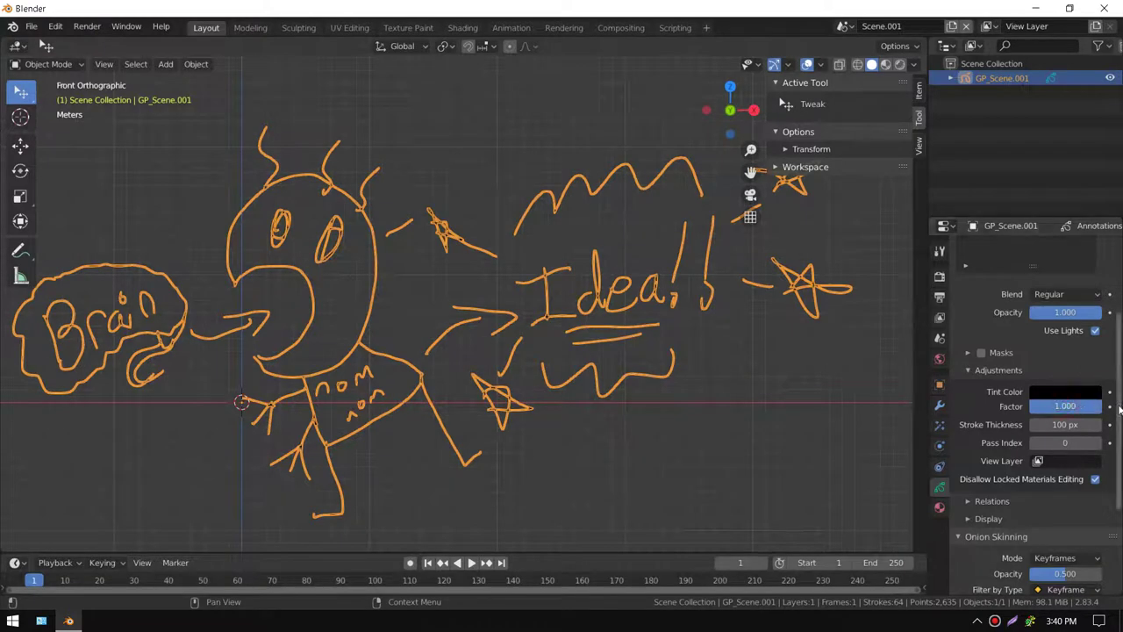
- Set the layer's Tint Color to light blue (H 0.565, S 0.635, V 1.000) and deselect the Grease Pencil object
click(1040, 396)
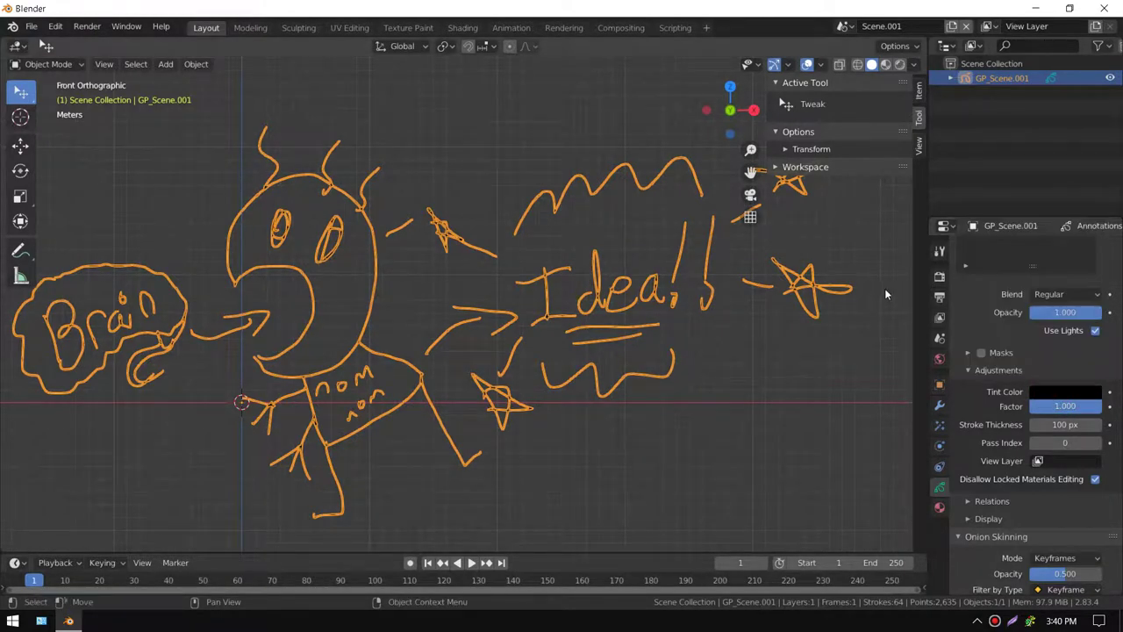
click(1045, 397)
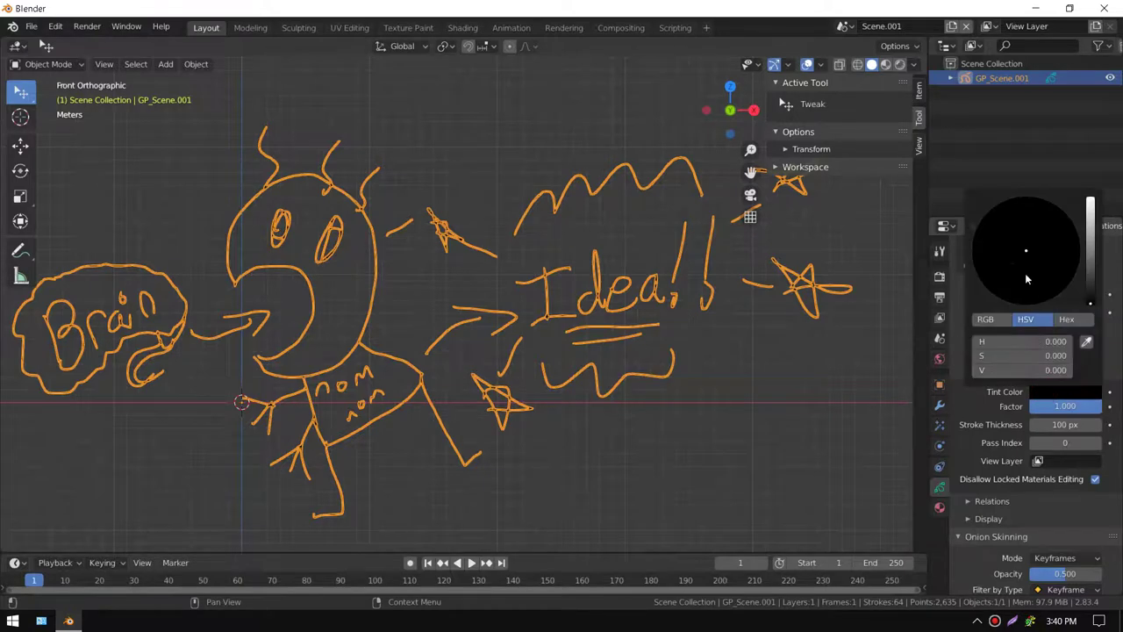
click(1067, 392)
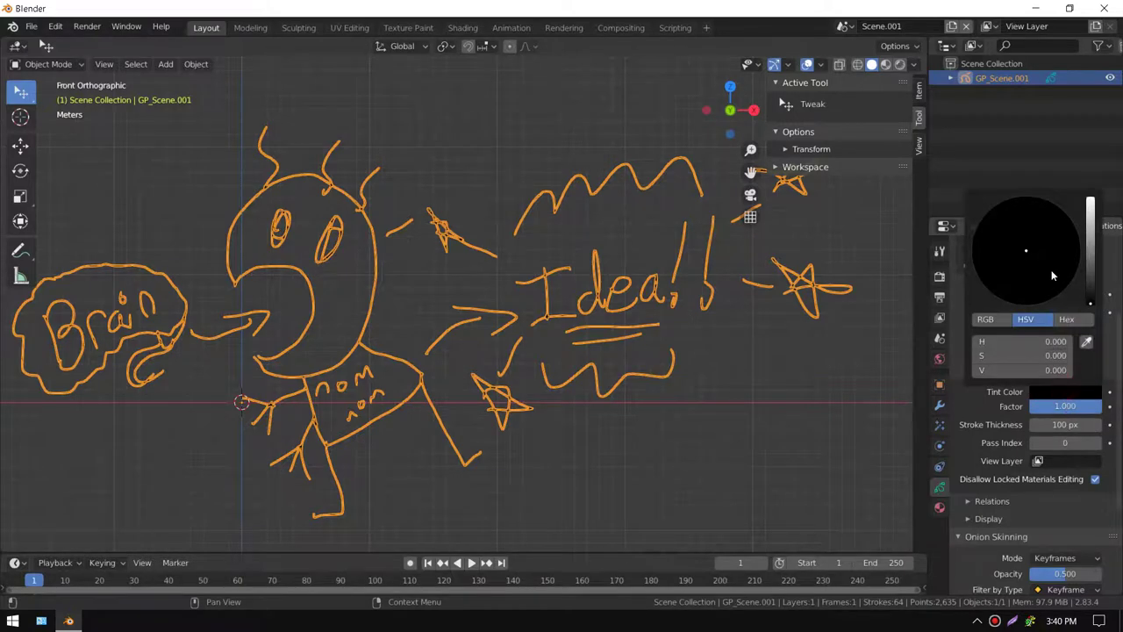
drag(1092, 239, 1094, 156)
mouse_move(1043, 236)
mouse_down()
mouse_move(1057, 234)
mouse_move(1051, 225)
mouse_up()
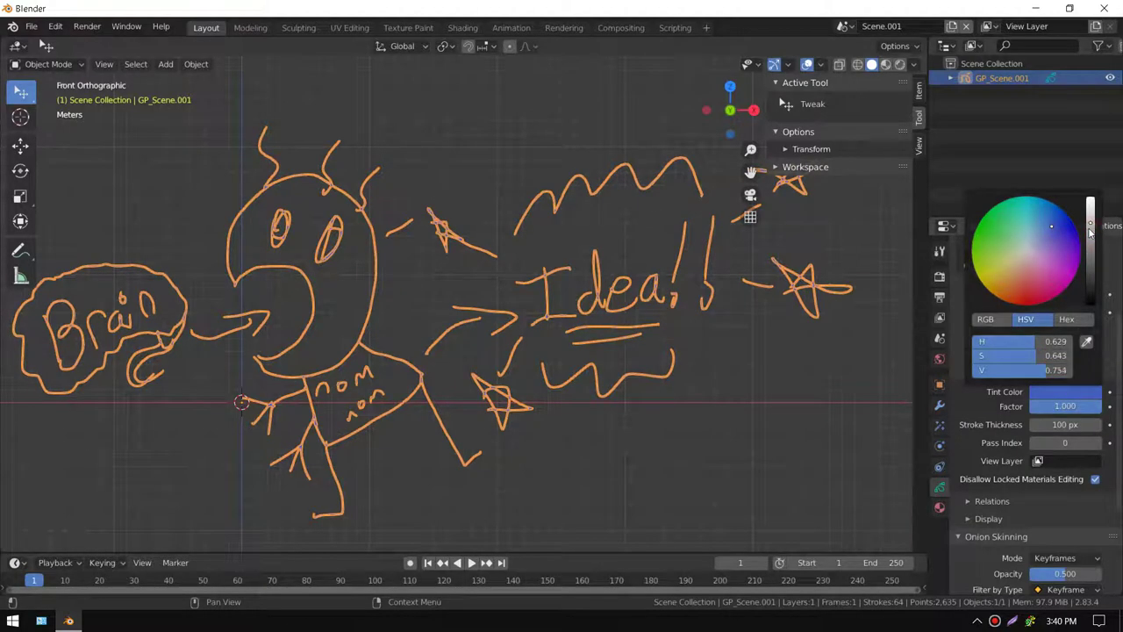
shift+middle_drag(750, 383, 711, 396)
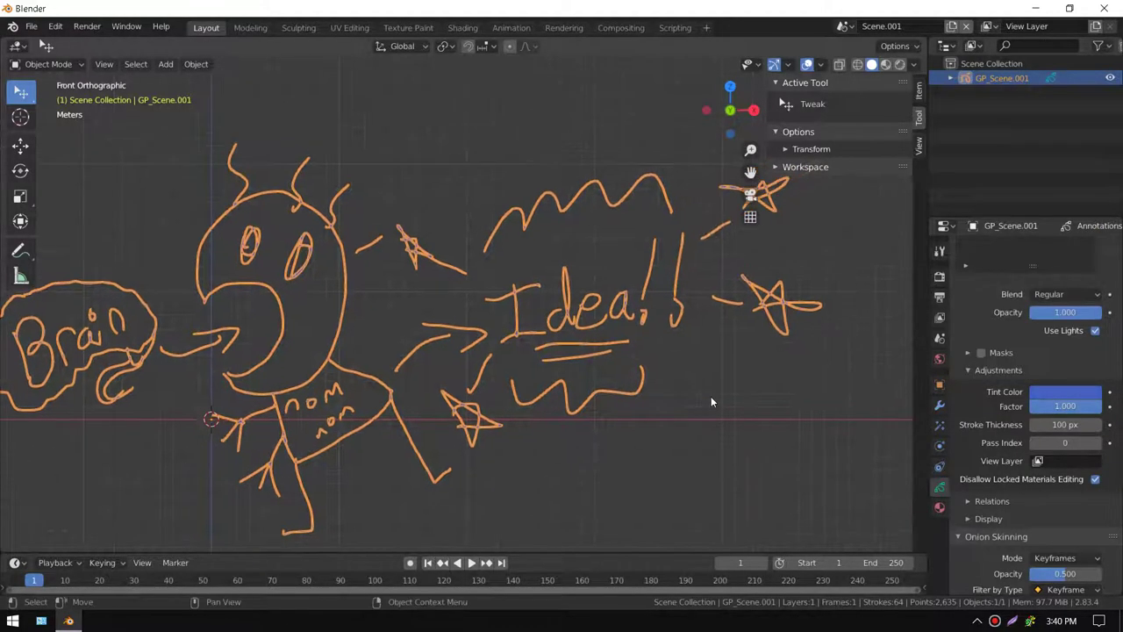
click(712, 410)
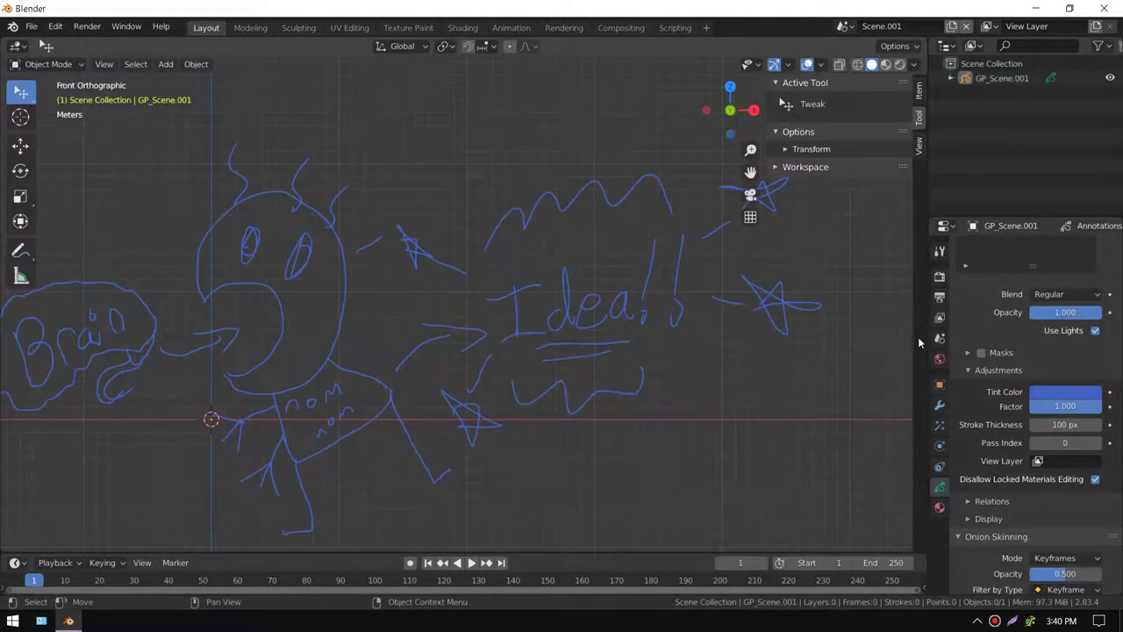
click(1054, 391)
mouse_move(1024, 299)
mouse_down()
mouse_move(1040, 219)
mouse_move(1092, 207)
mouse_up()
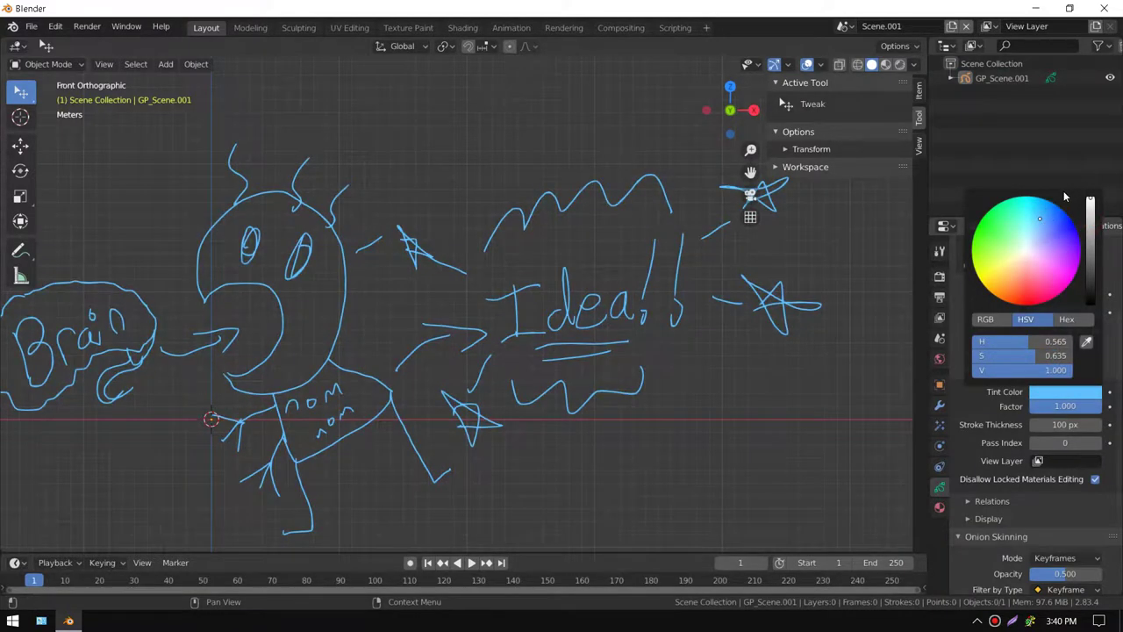
- Render the viewport as an image to check the light blue drawing, and close the render window
click(104, 64)
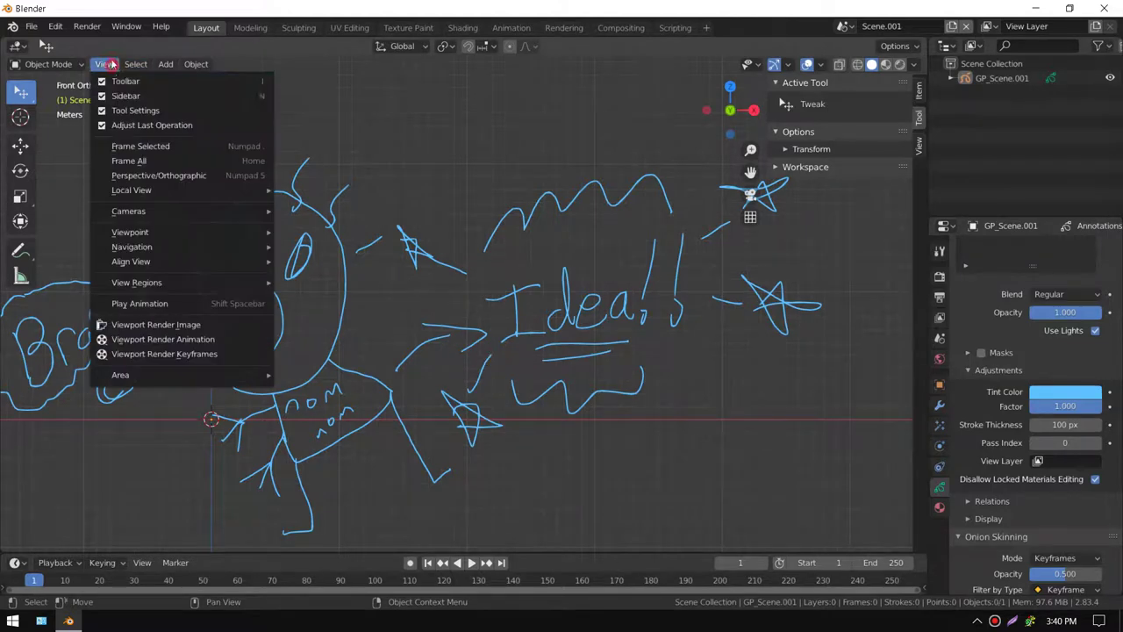
click(201, 324)
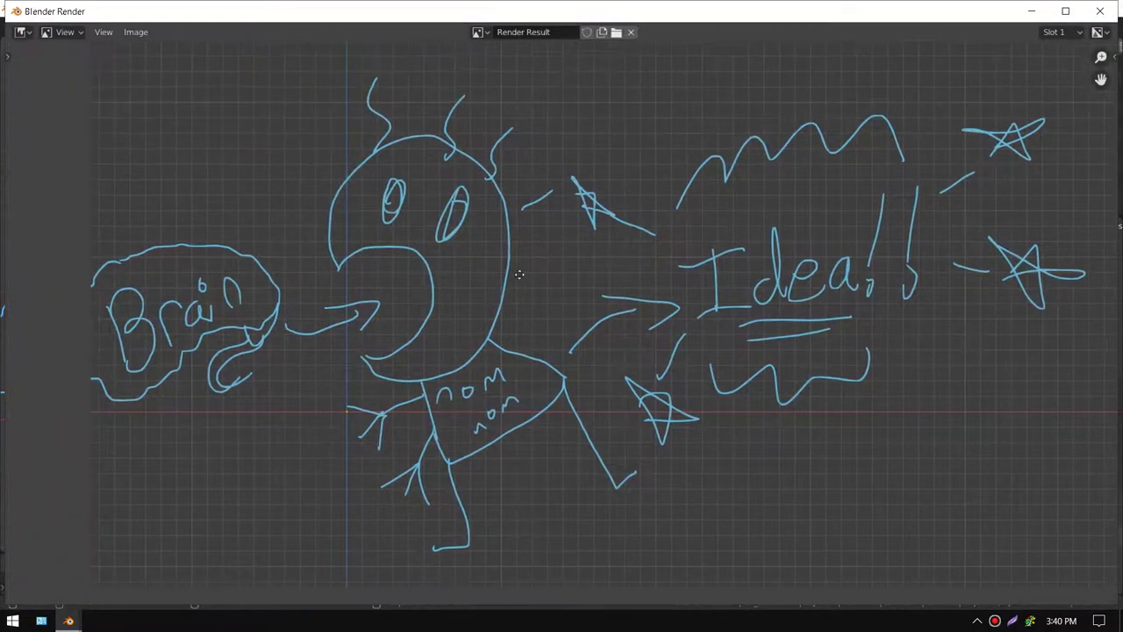
click(1100, 11)
- Reframe the viewport to fit the complete brain and idea drawing and render it as an image
shift+middle_drag(451, 329, 493, 318)
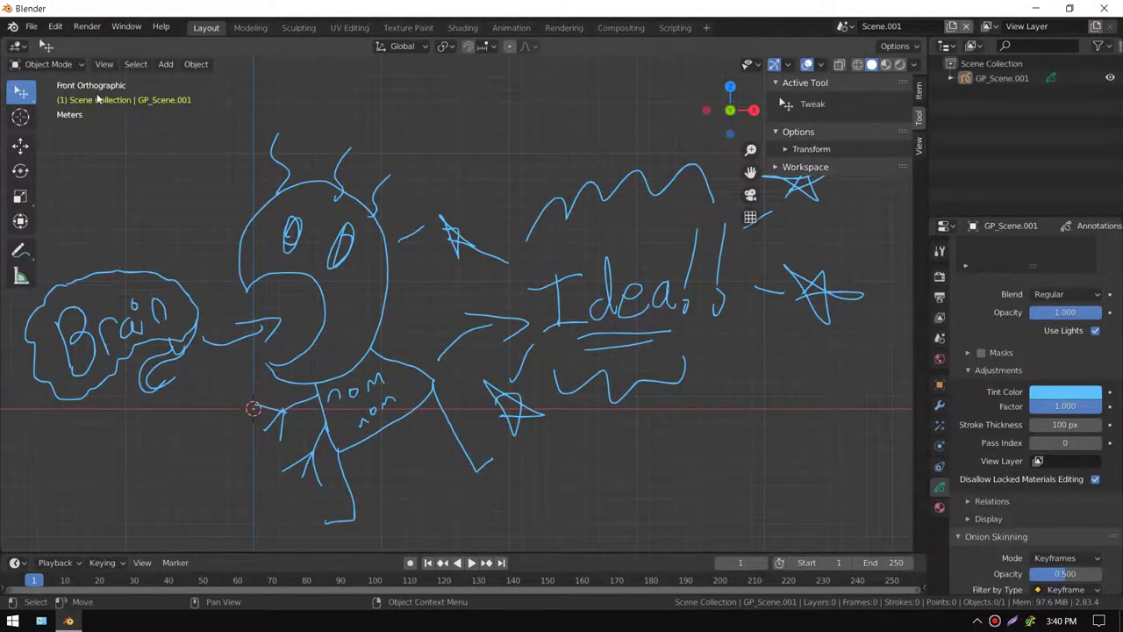
click(104, 64)
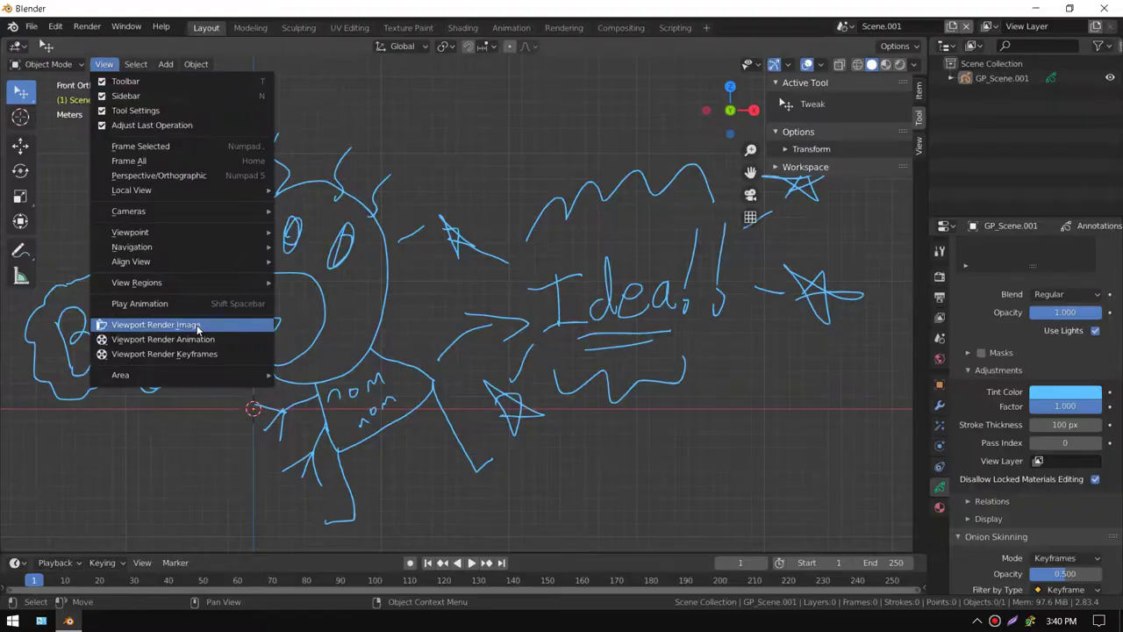
click(199, 327)
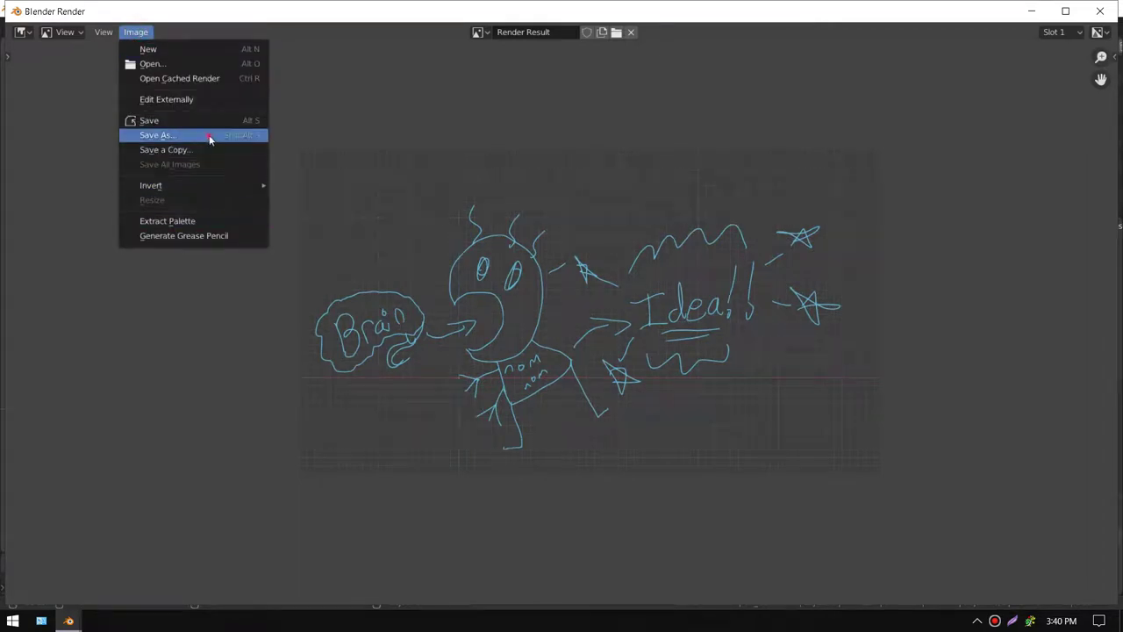
- Save the rendered image to the Desktop folder as the PNG file "good idea .png"
click(208, 135)
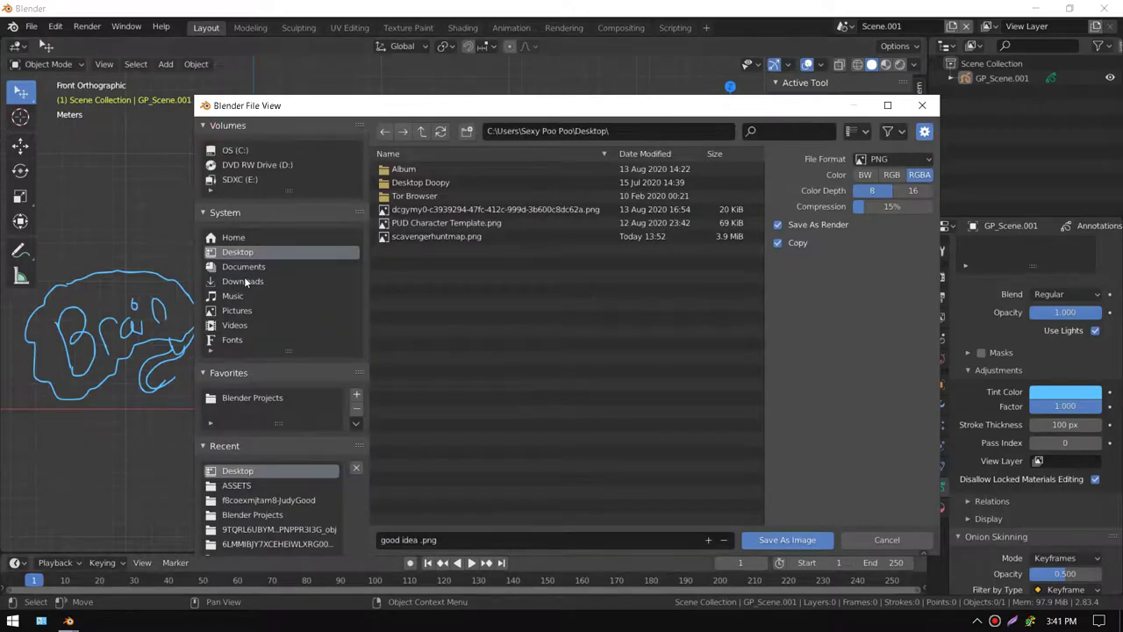
click(471, 538)
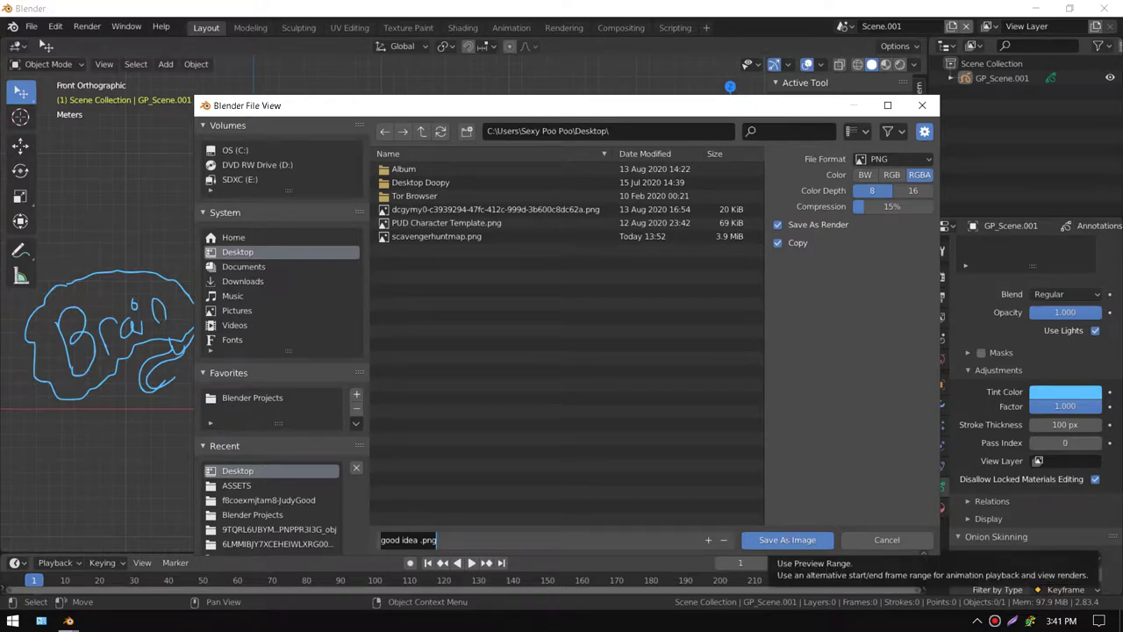
key(Return)
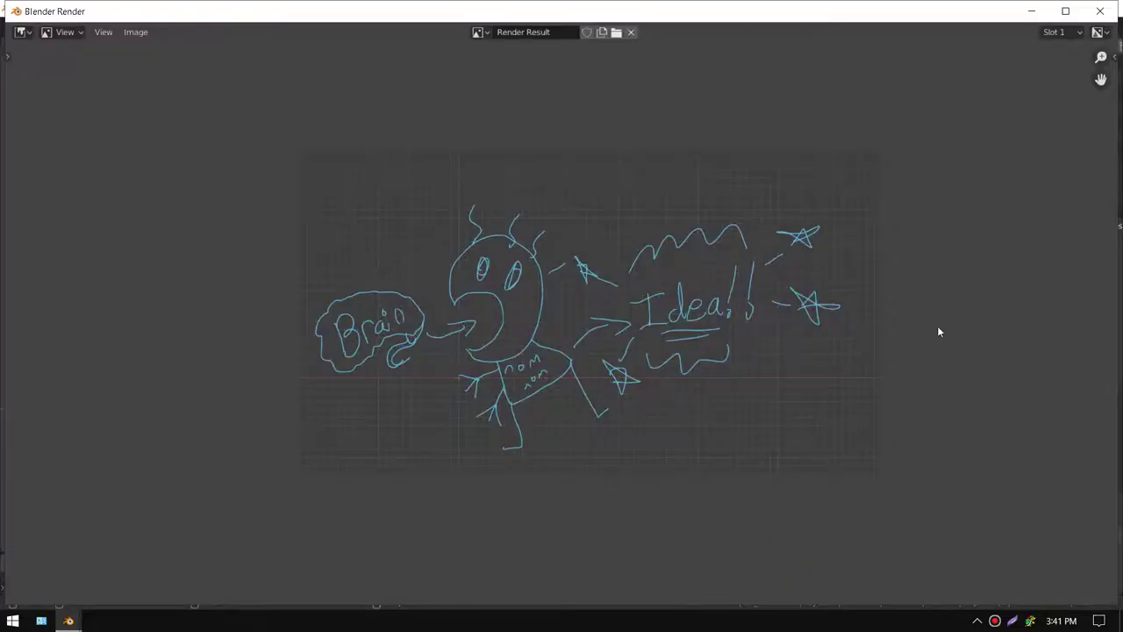
- Switch to the Windows desktop and select the saved "good idea" image file
click(1120, 622)
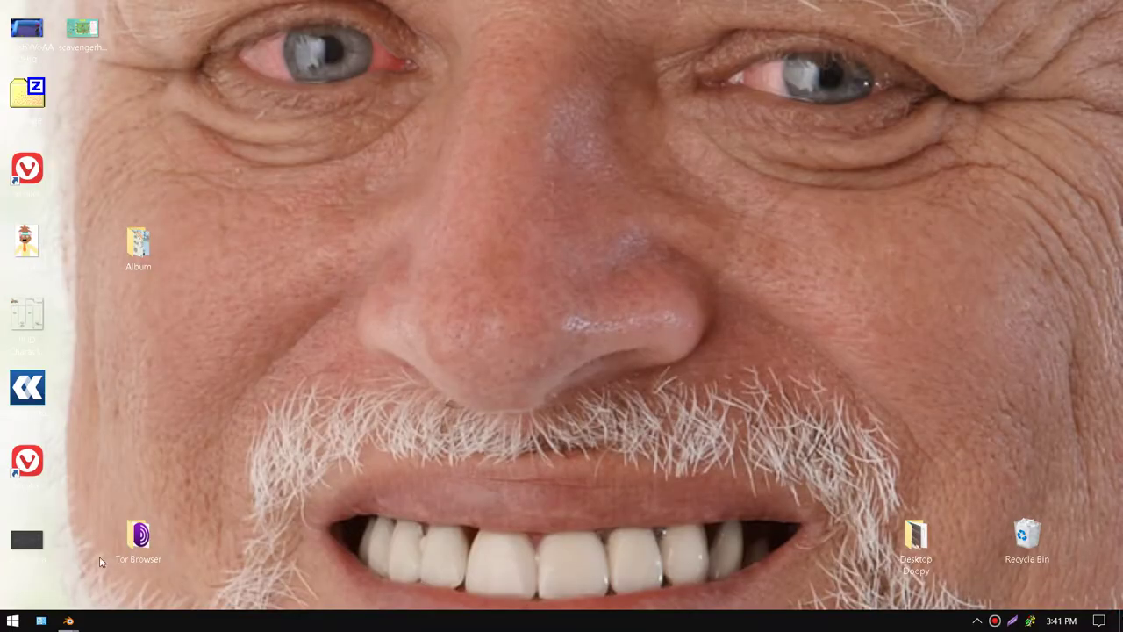
click(33, 552)
click(32, 554)
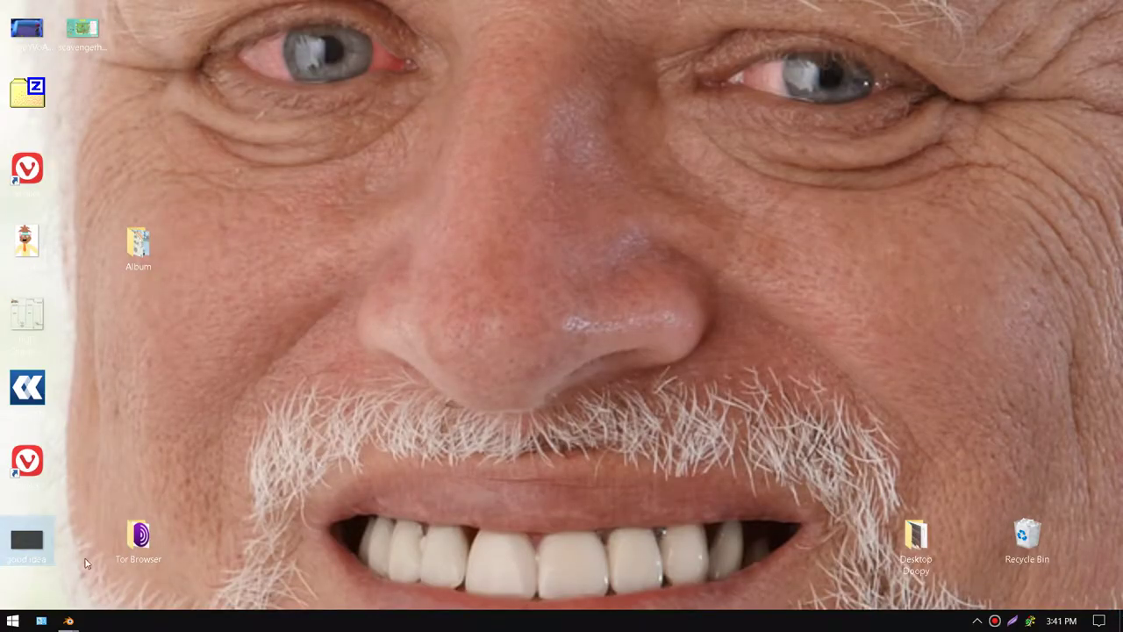